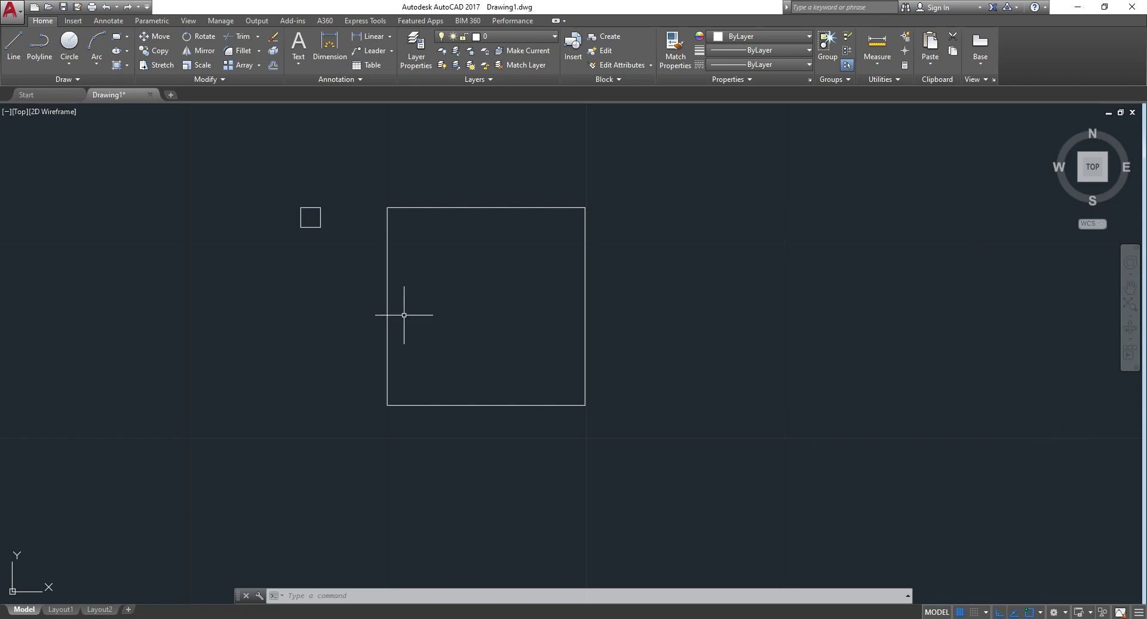
Erase the small square with a window selection, leaving only the large square.
{"action": "left_click", "coordinate": [338, 247]}
{"action": "left_click", "coordinate": [242, 141]}
{"action": "key", "text": "Delete"}
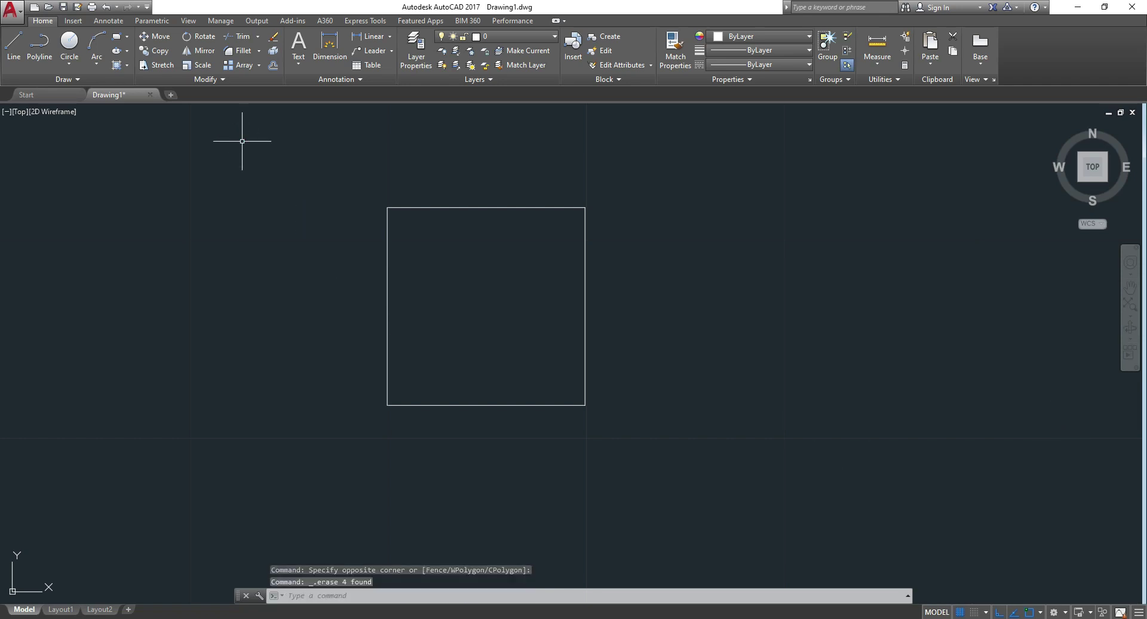
Add a linear dimension reading 10 above the square's top edge, then run UNITS.
{"action": "left_click", "coordinate": [368, 36]}
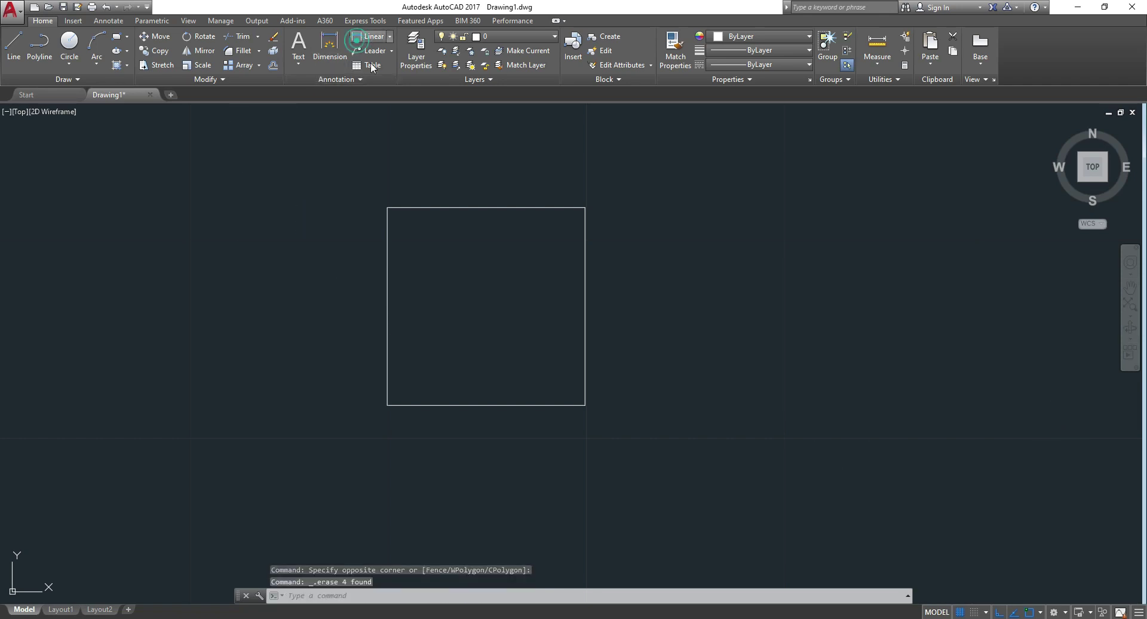
{"action": "left_click", "coordinate": [388, 207]}
{"action": "left_click", "coordinate": [585, 207]}
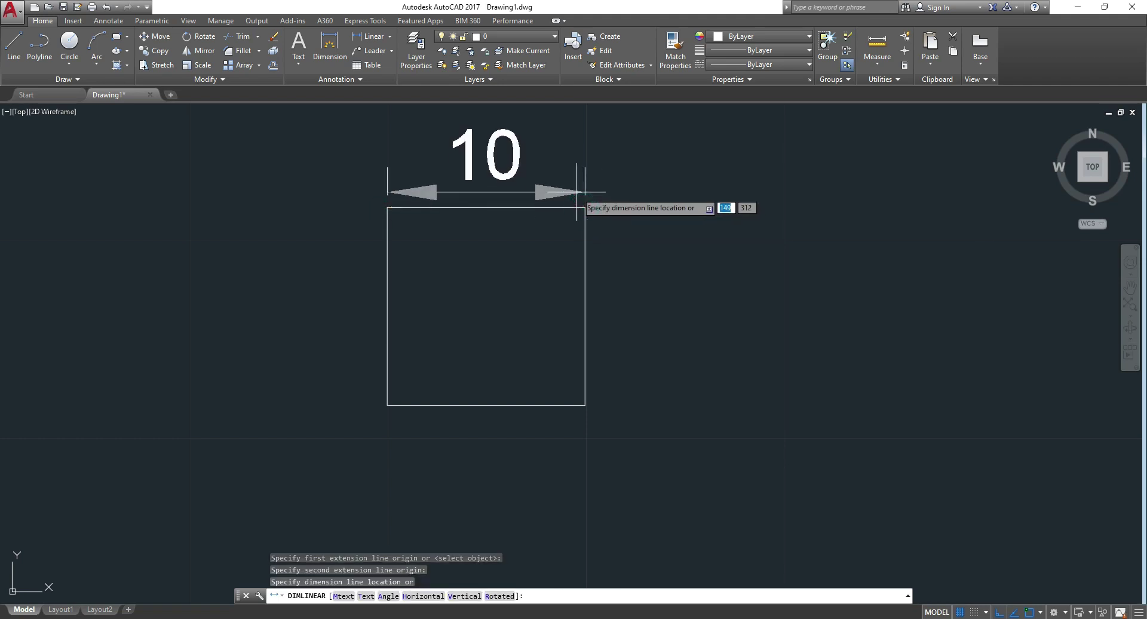
{"action": "left_click", "coordinate": [586, 192]}
{"action": "type", "text": "units"}
{"action": "key", "text": "Return"}
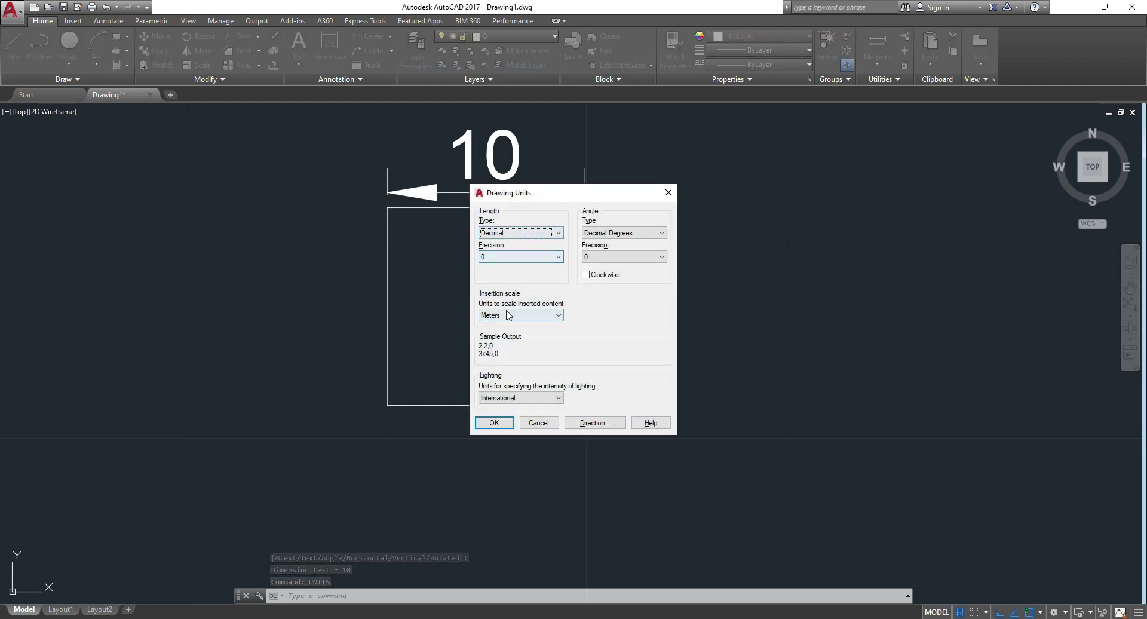
Accept the Drawing Units settings and open the Dimension Style Manager with D.
{"action": "left_click", "coordinate": [494, 423]}
{"action": "type", "text": "d"}
{"action": "key", "text": "Return"}
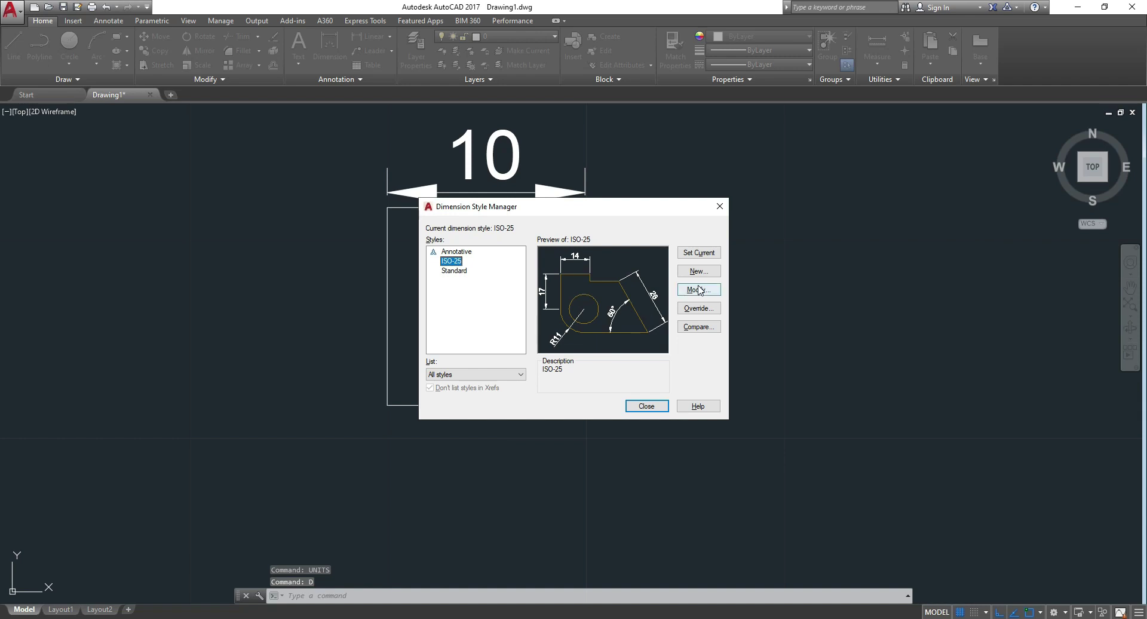
Modify the ISO-25 style, check its Primary Units scale factor, and confirm.
{"action": "left_click", "coordinate": [700, 290]}
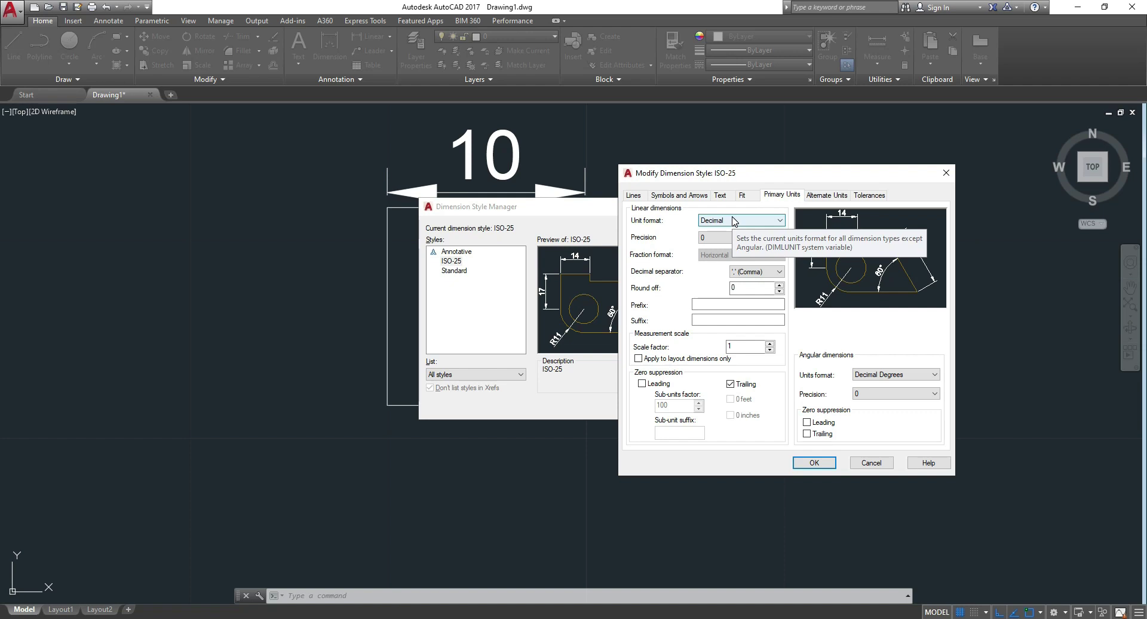
{"action": "left_click", "coordinate": [743, 347]}
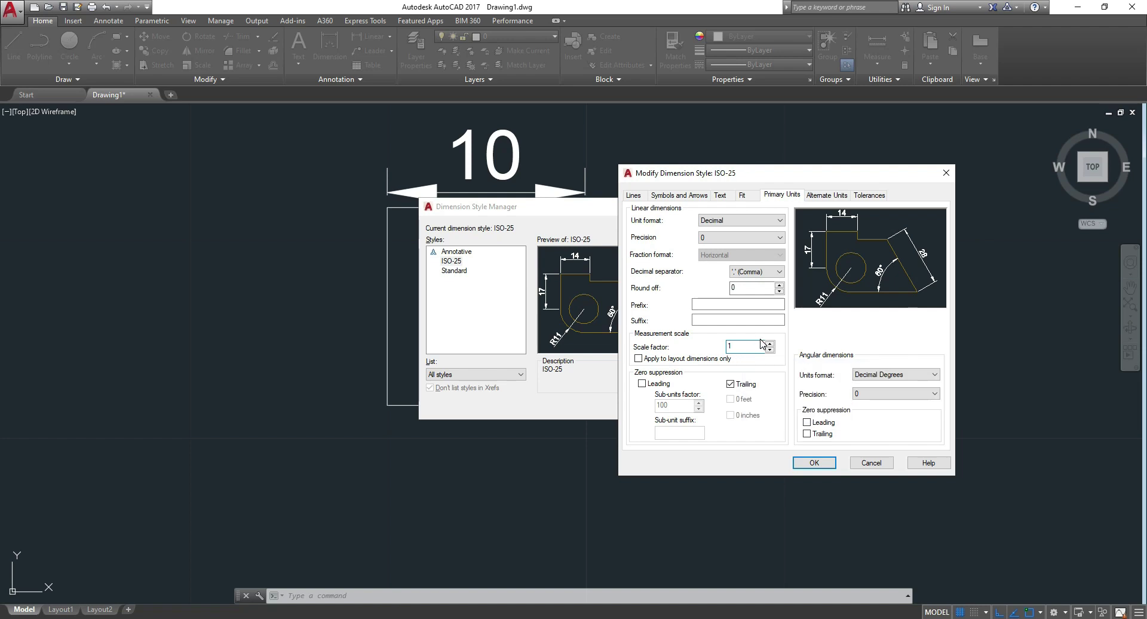
{"action": "left_click", "coordinate": [823, 461]}
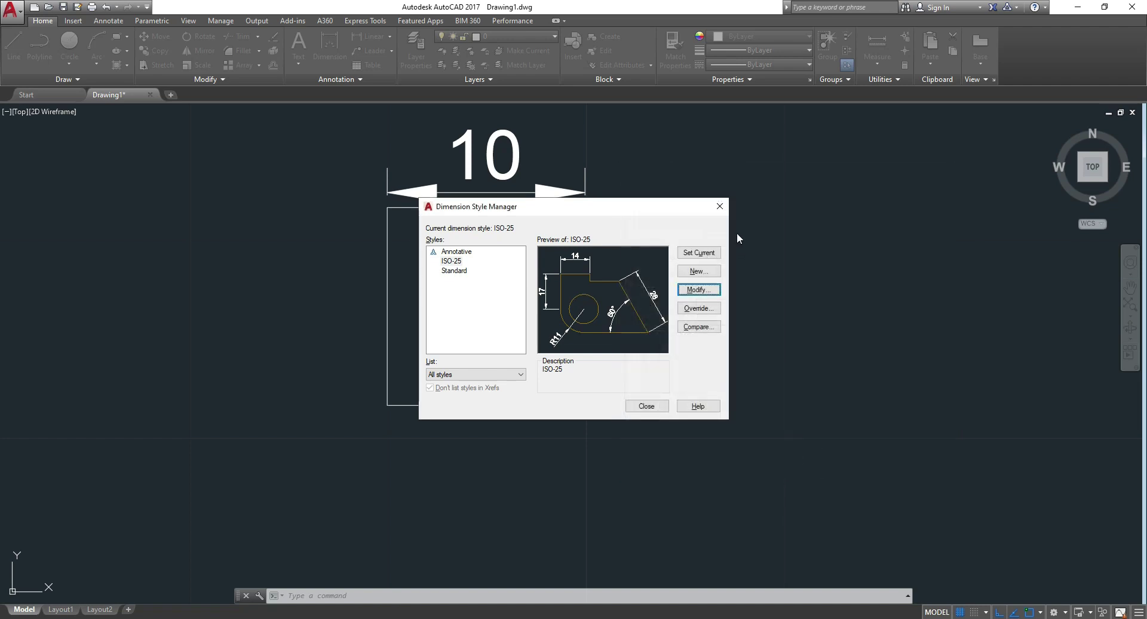
Close the Dimension Style Manager and open the application menu.
{"action": "left_click", "coordinate": [656, 405]}
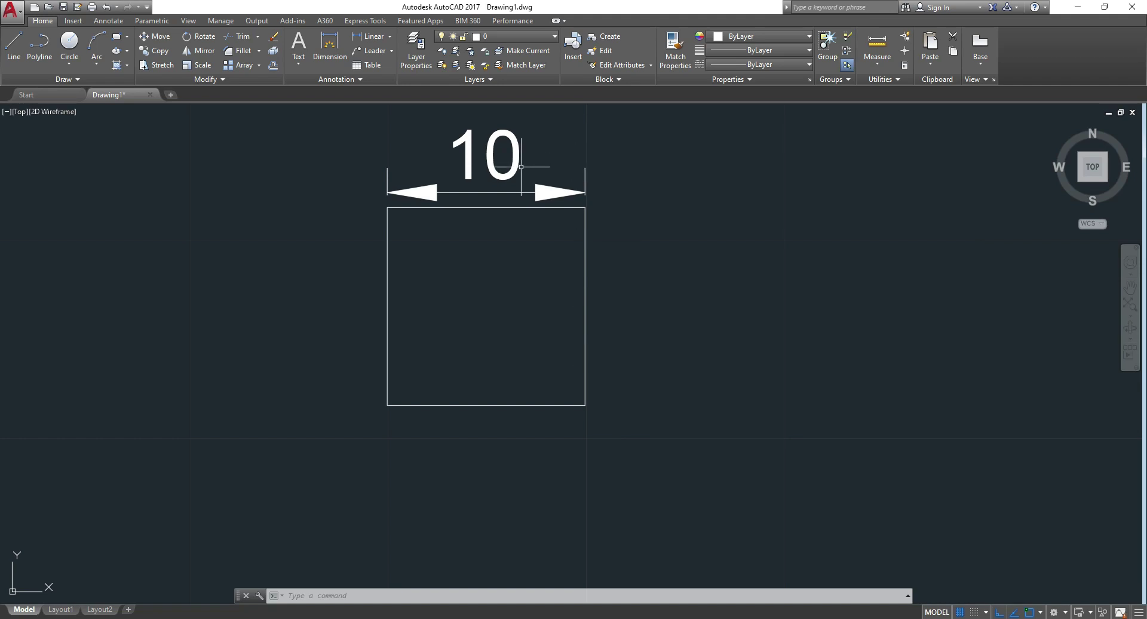
{"action": "left_click", "coordinate": [12, 11]}
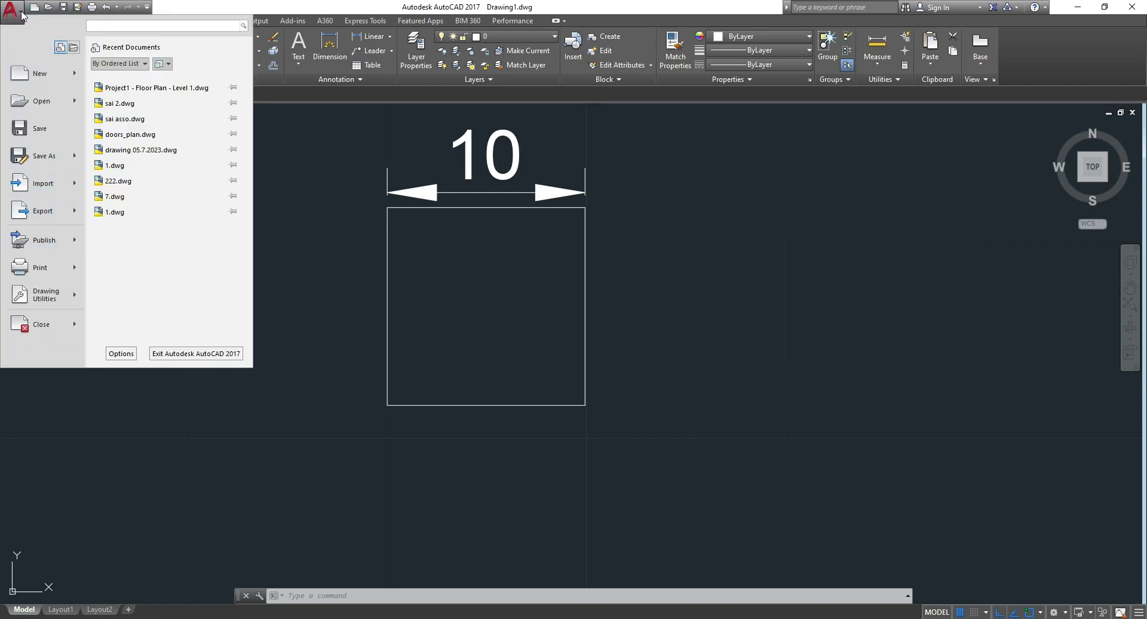
Start a plot using the DWG To PDF.pc3 plotter on ISO A0 paper.
{"action": "left_click", "coordinate": [27, 268]}
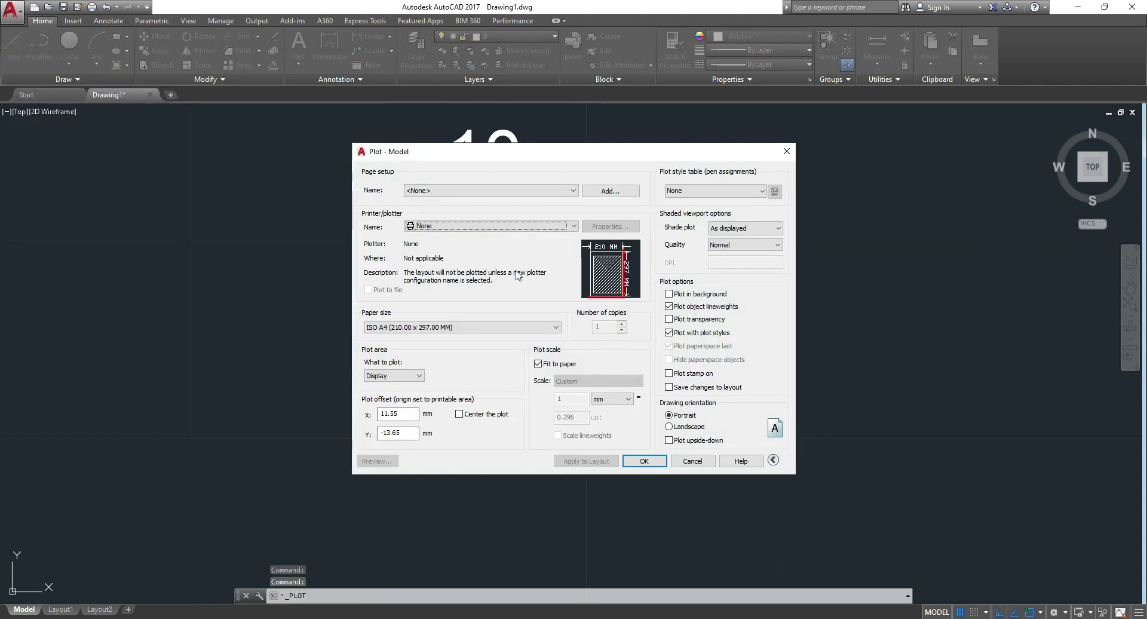
{"action": "left_click", "coordinate": [474, 226]}
{"action": "left_click", "coordinate": [445, 345]}
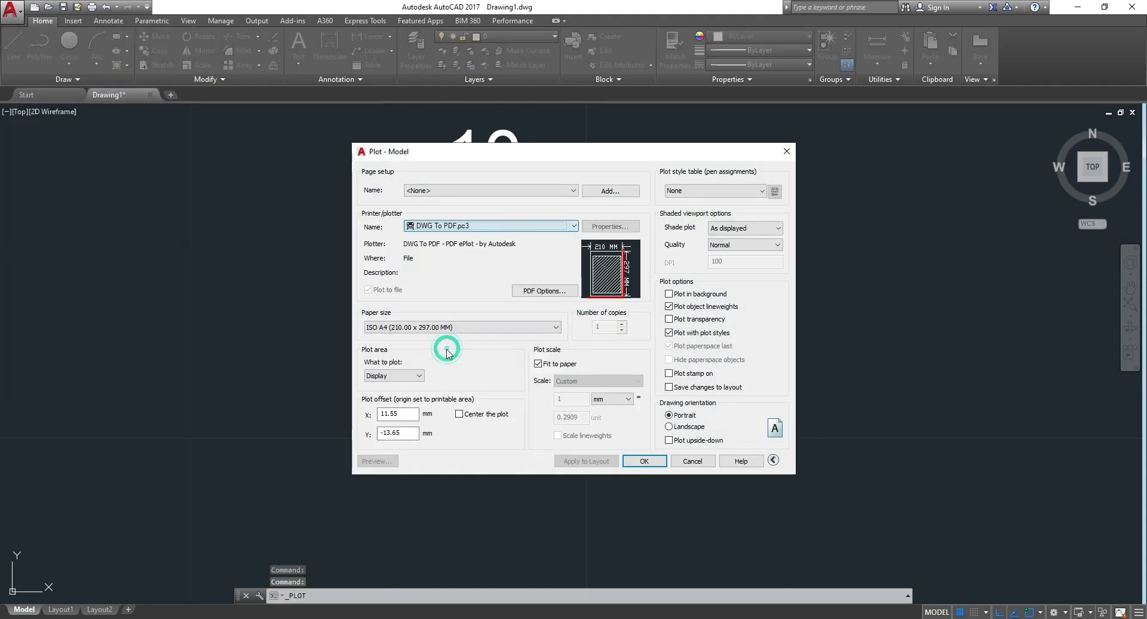
{"action": "left_click", "coordinate": [424, 327]}
{"action": "scroll", "coordinate": [412, 395], "scroll_direction": "up", "scroll_amount": 2}
{"action": "scroll", "coordinate": [413, 393], "scroll_direction": "up", "scroll_amount": 3}
{"action": "scroll", "coordinate": [413, 393], "scroll_direction": "up", "scroll_amount": 1}
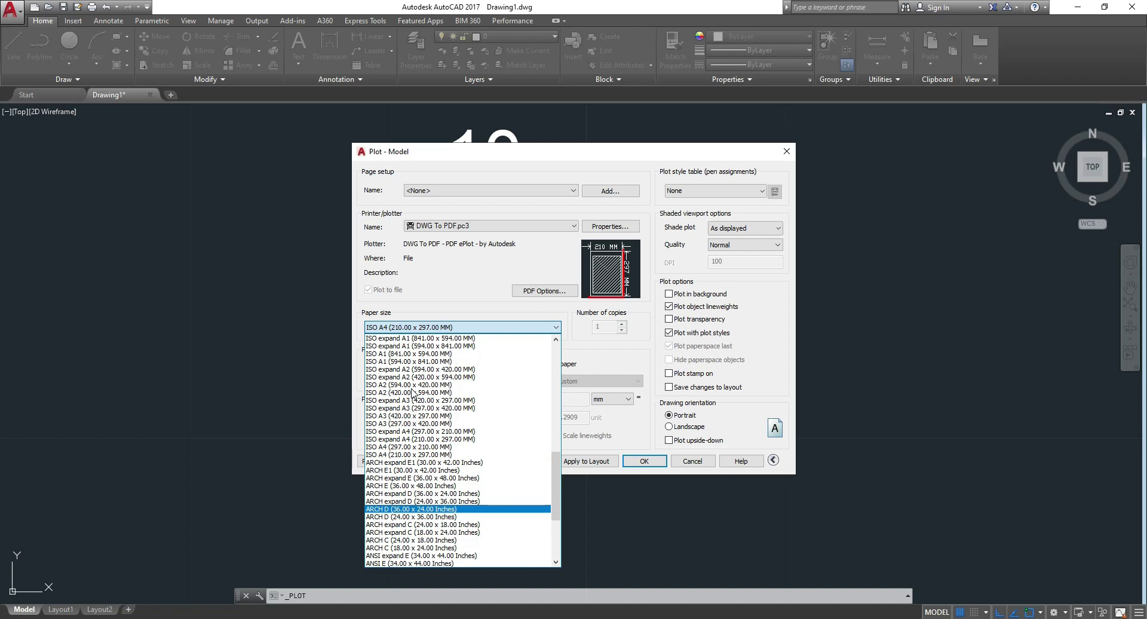
{"action": "scroll", "coordinate": [408, 349], "scroll_direction": "up", "scroll_amount": 1}
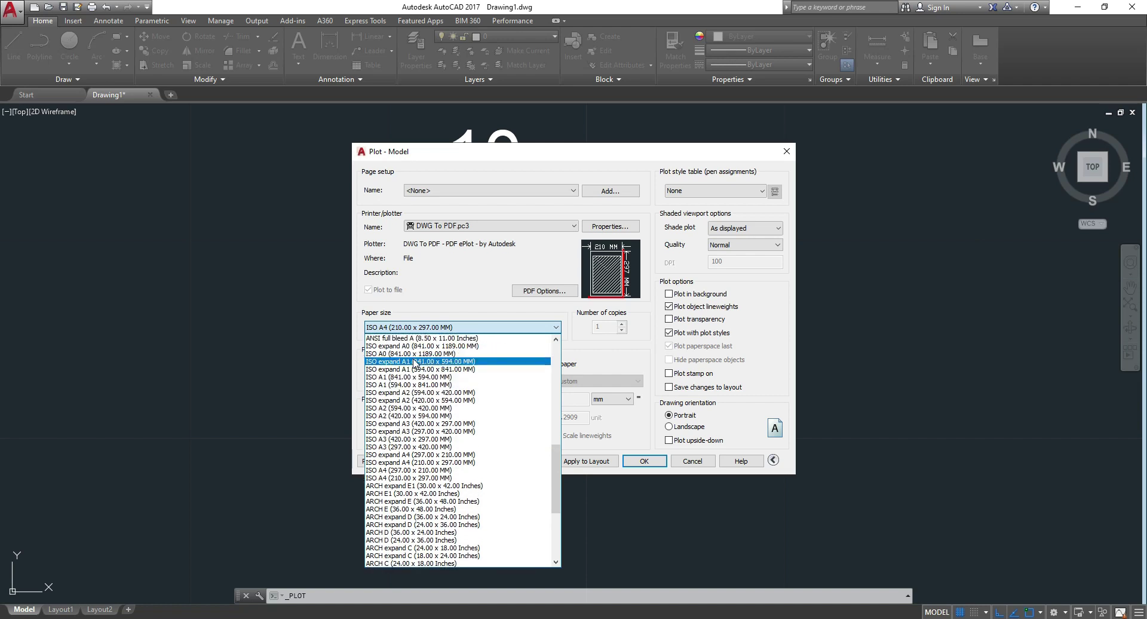
{"action": "left_click", "coordinate": [414, 358]}
Set the plot area to a window framing the dimensioned square.
{"action": "left_click", "coordinate": [398, 376]}
{"action": "left_click", "coordinate": [388, 410]}
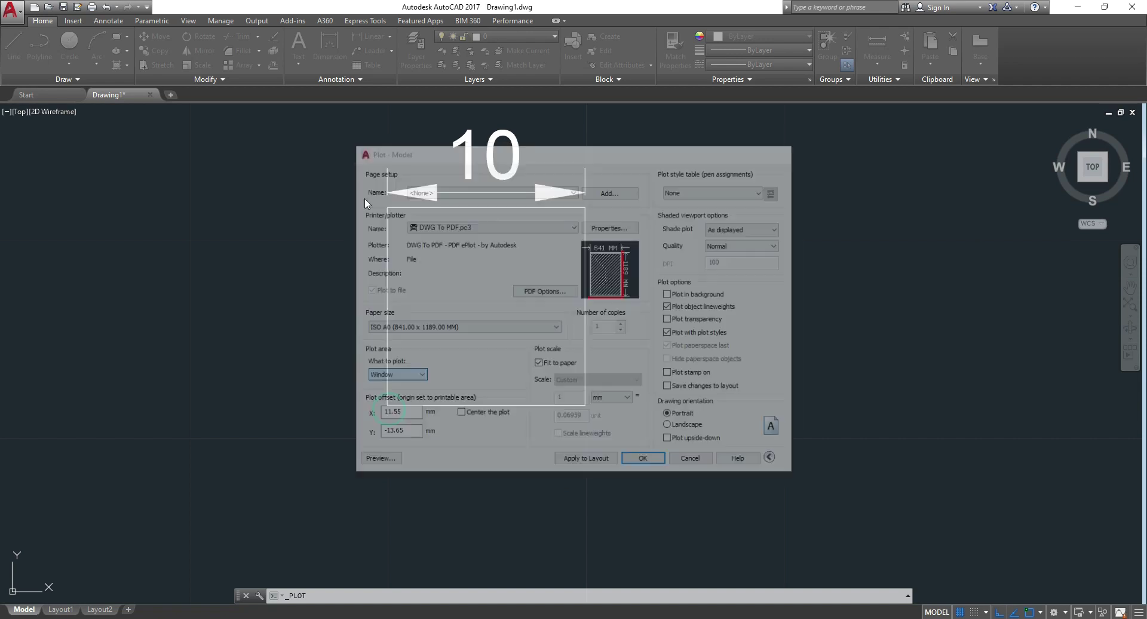
{"action": "left_click", "coordinate": [343, 124]}
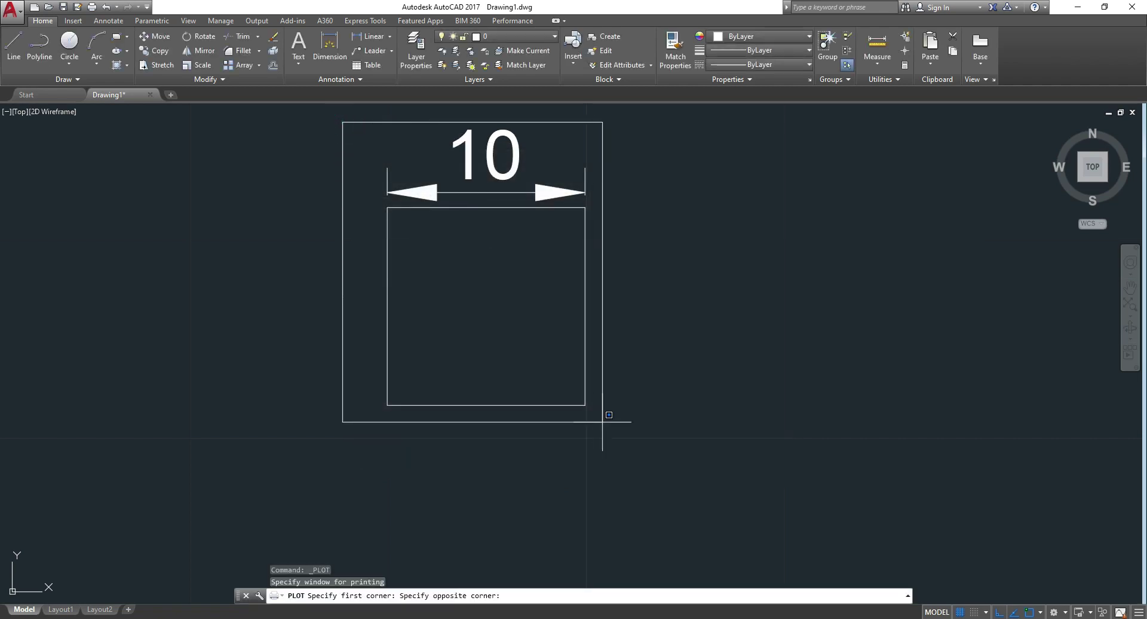
{"action": "left_click", "coordinate": [624, 445]}
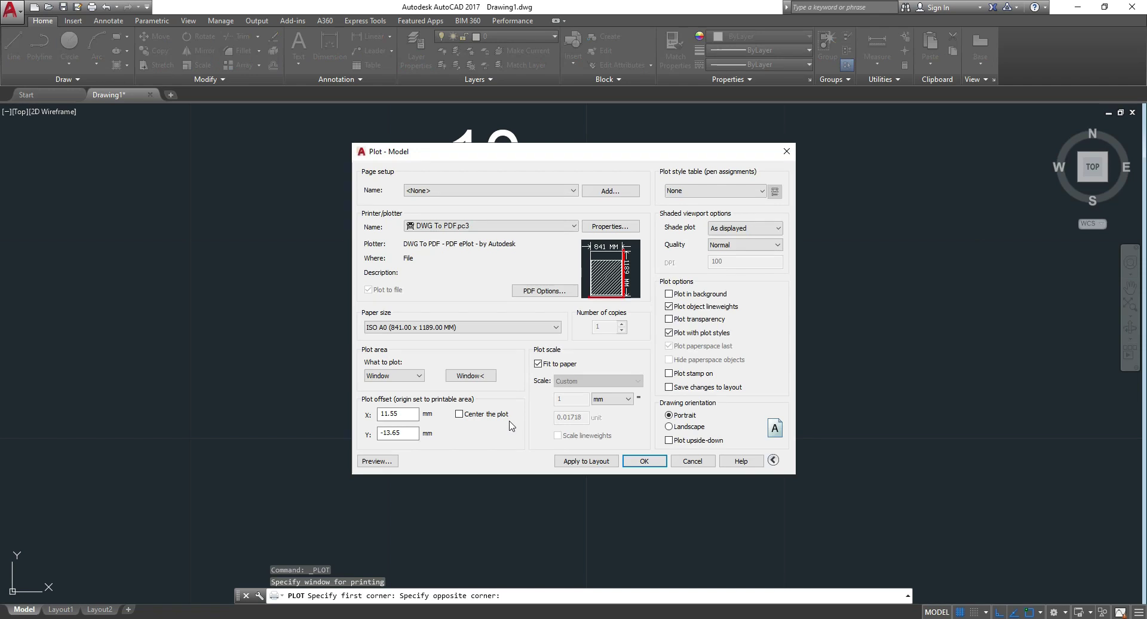
Centre the plot on the sheet and turn Fit to paper off.
{"action": "left_click", "coordinate": [482, 417]}
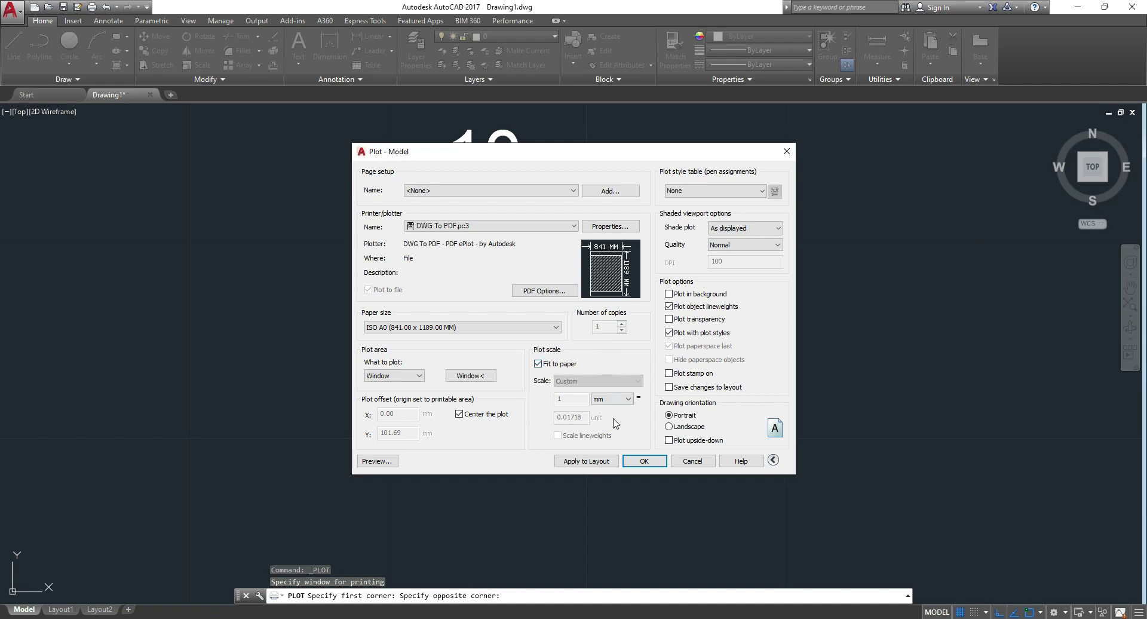
{"action": "left_click", "coordinate": [558, 366]}
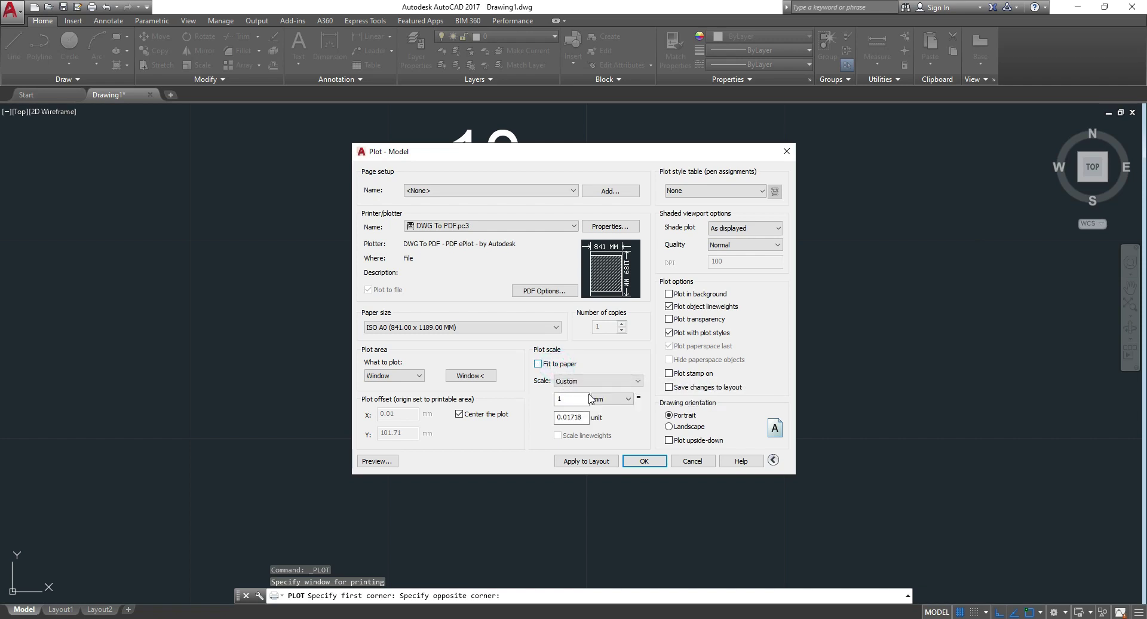
{"action": "key", "text": "Tab"}
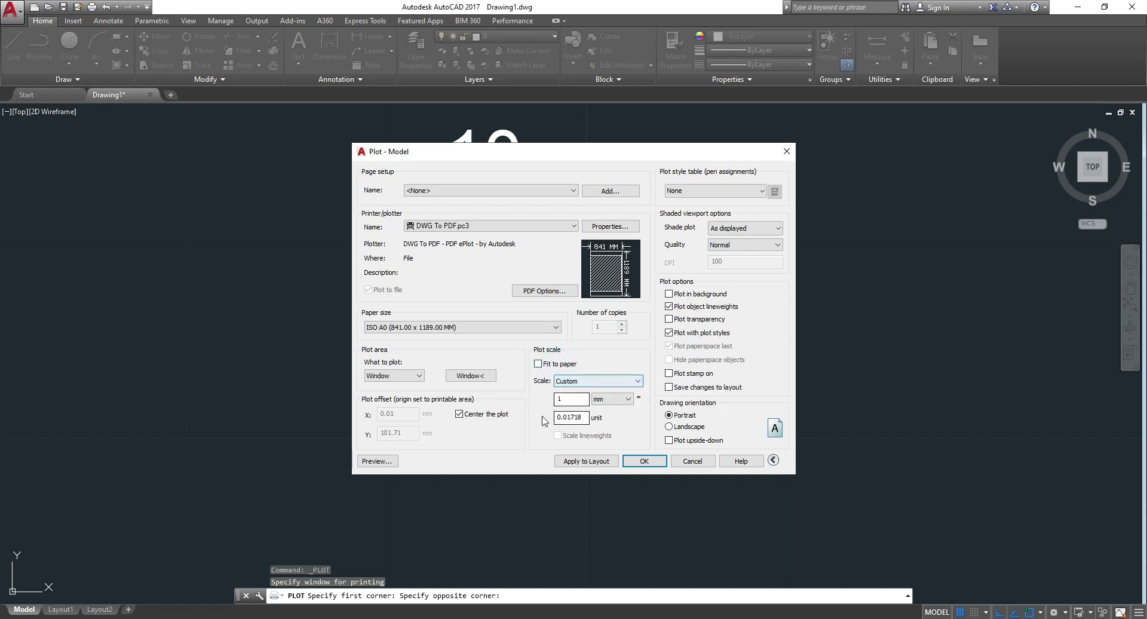
{"action": "left_click", "coordinate": [548, 367]}
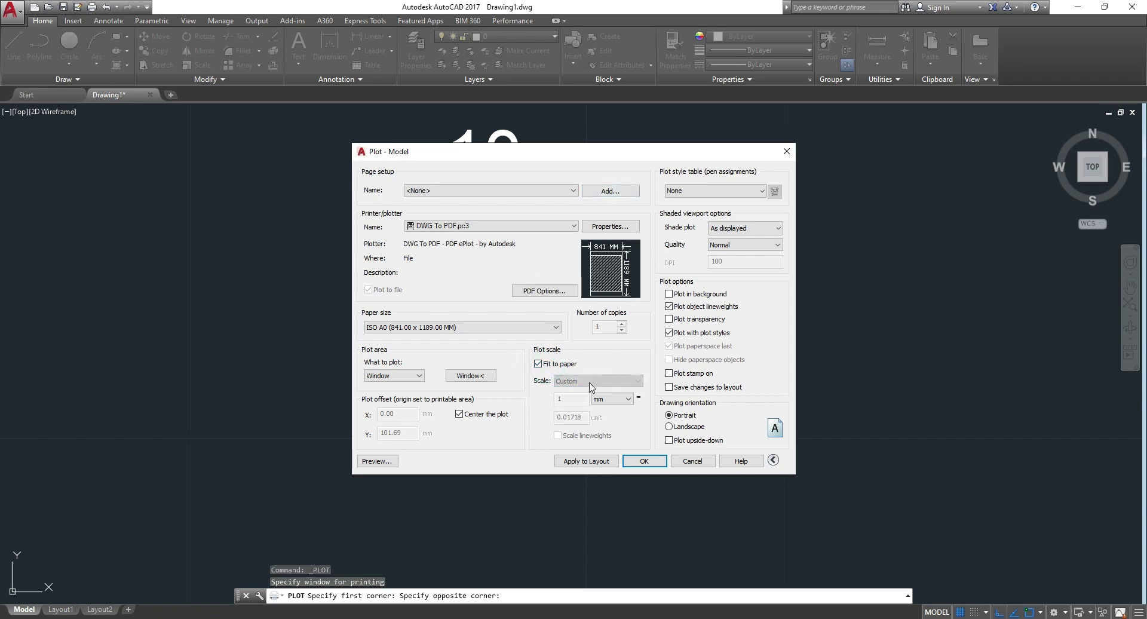
{"action": "left_click", "coordinate": [563, 365]}
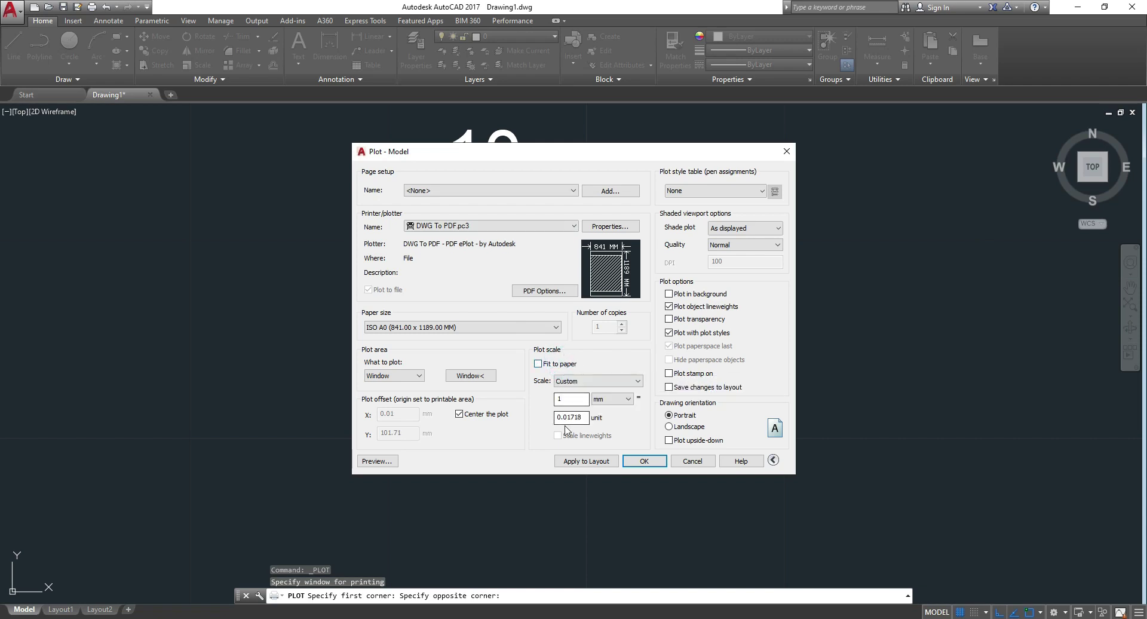
Keep millimetres as the scale units and select the paper-side scale value.
{"action": "left_click", "coordinate": [619, 400]}
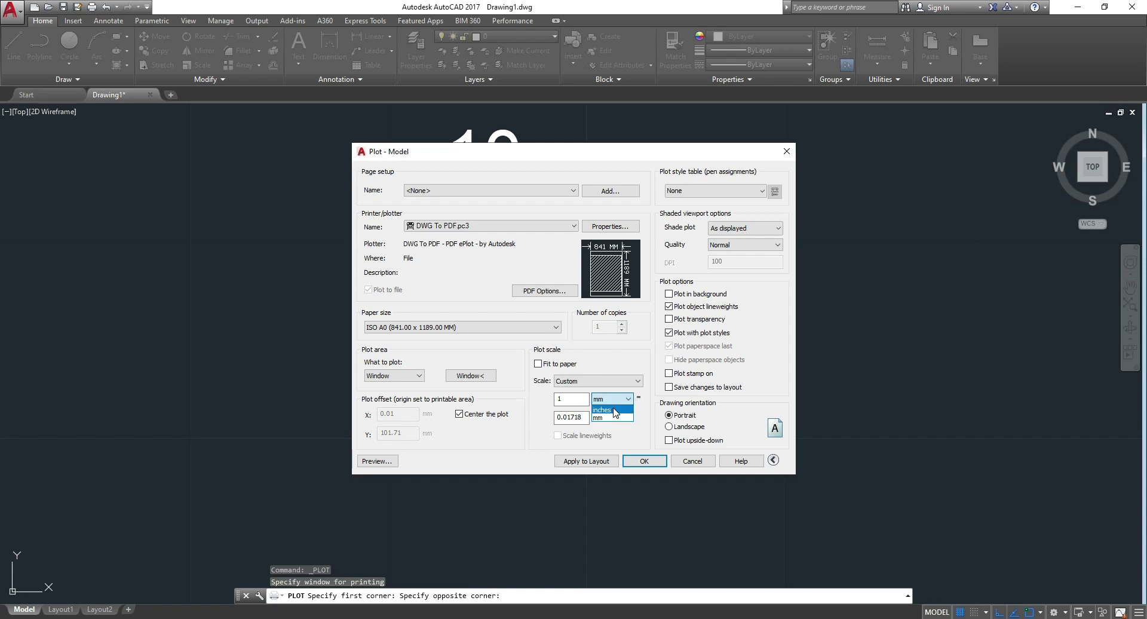
{"action": "left_click", "coordinate": [619, 418]}
{"action": "mouse_move", "coordinate": [612, 400]}
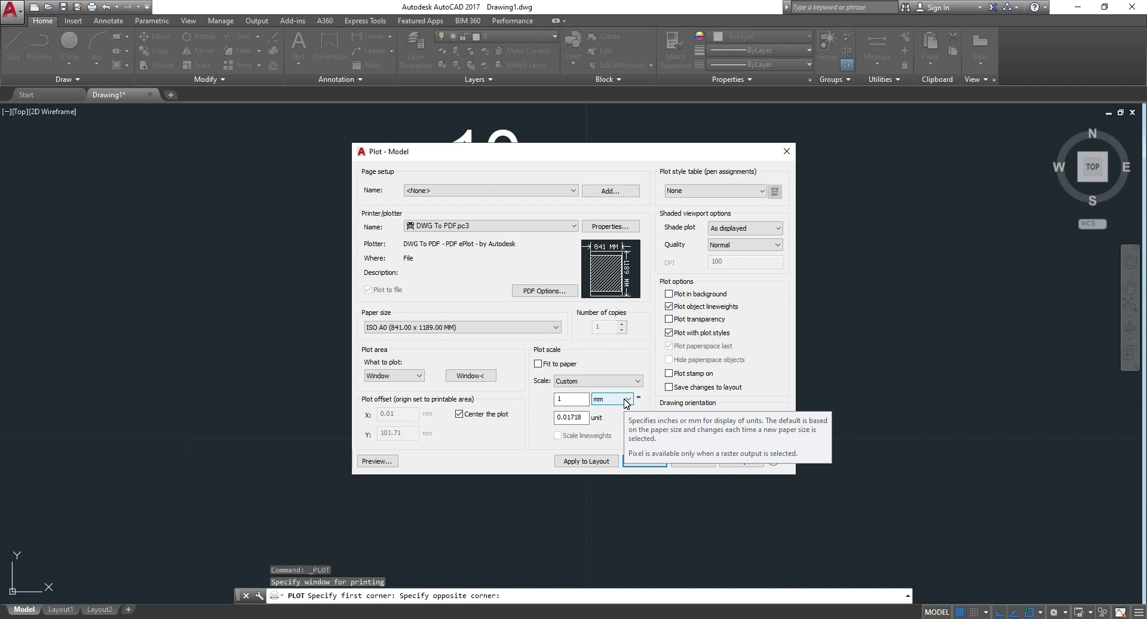
{"action": "left_click", "coordinate": [572, 399]}
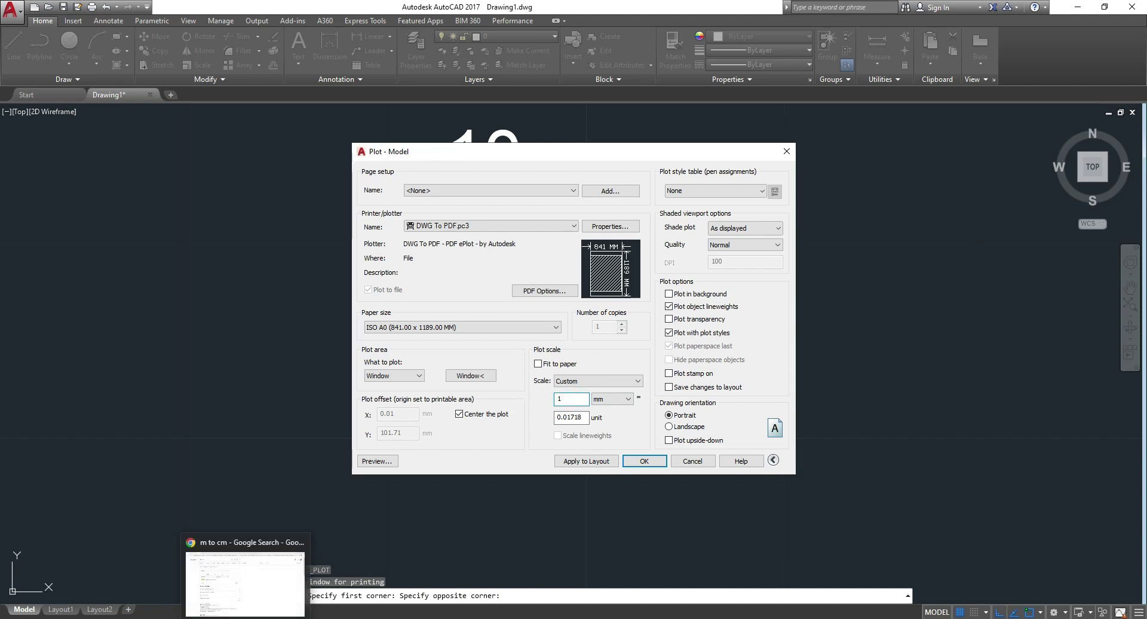
Confirm in Google's length converter that 10 millimetres equal 1 centimetre.
{"action": "left_click", "coordinate": [213, 574]}
{"action": "left_click", "coordinate": [208, 242]}
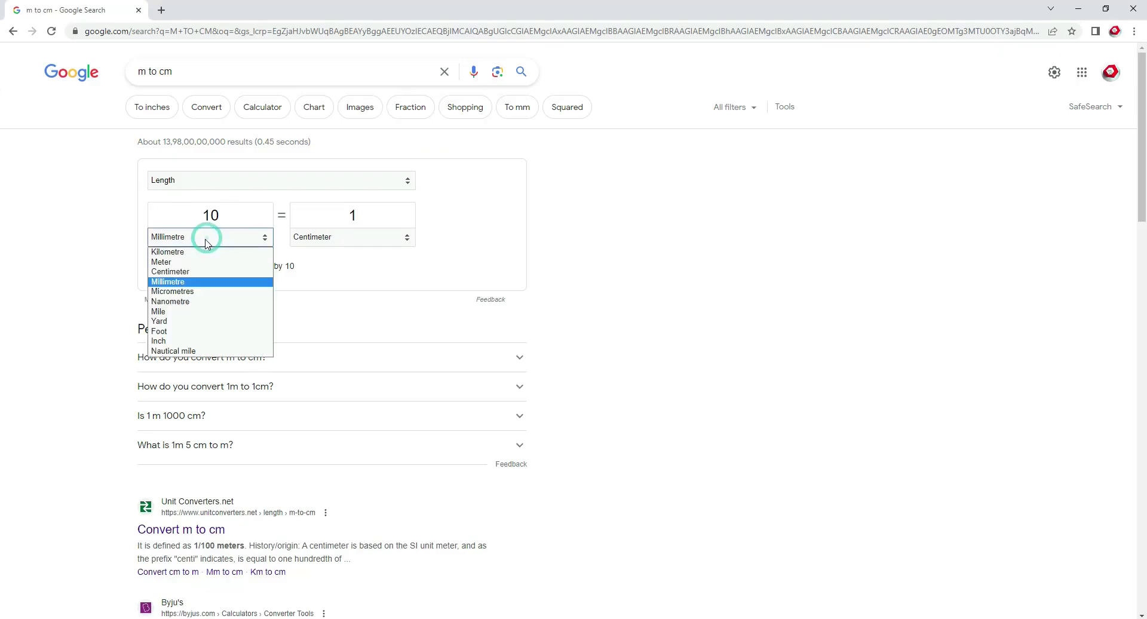
{"action": "left_click", "coordinate": [241, 220]}
{"action": "key", "text": "Tab"}
{"action": "left_click", "coordinate": [234, 216]}
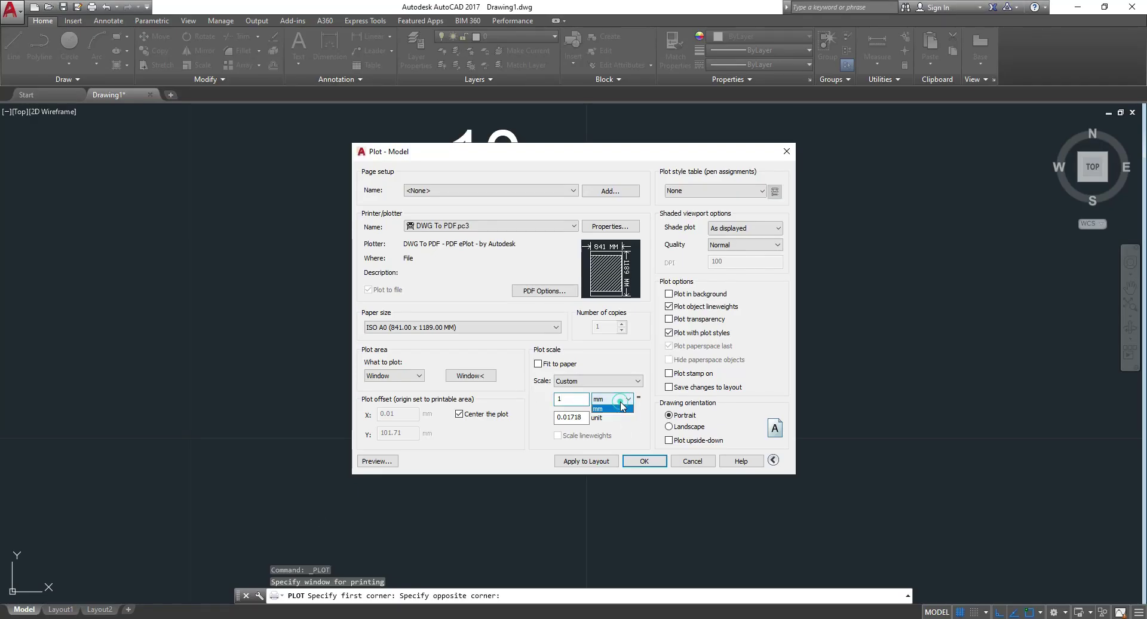
{"action": "left_click", "coordinate": [624, 399]}
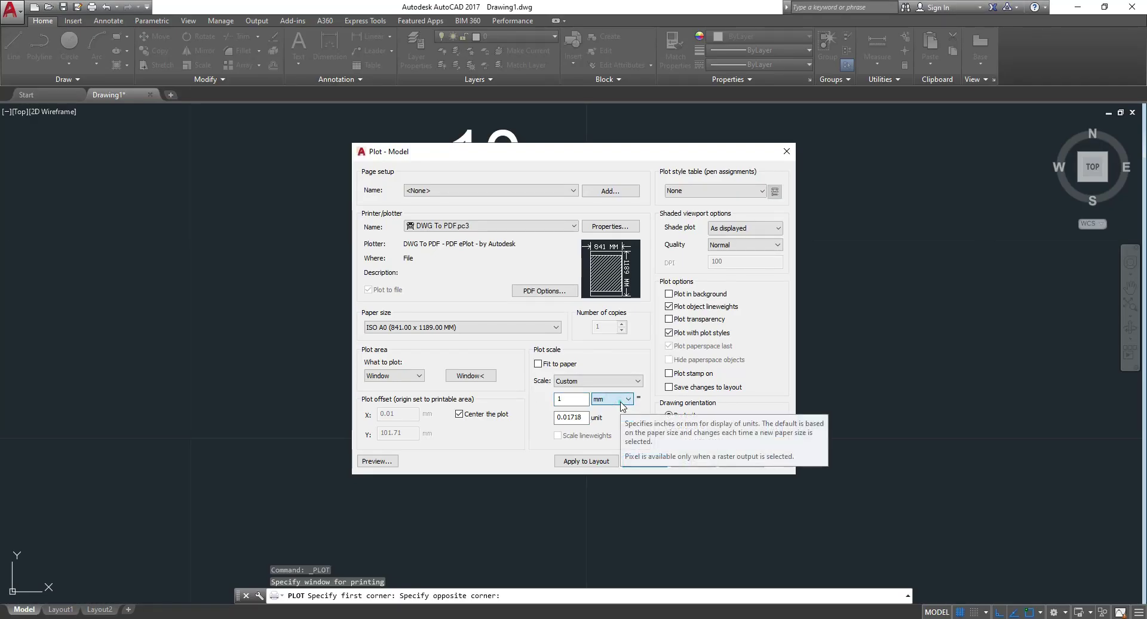
Set the custom plot scale to 10 mm = 1 unit, keeping mm as paper units.
{"action": "left_click", "coordinate": [612, 418]}
{"action": "left_click", "coordinate": [569, 400]}
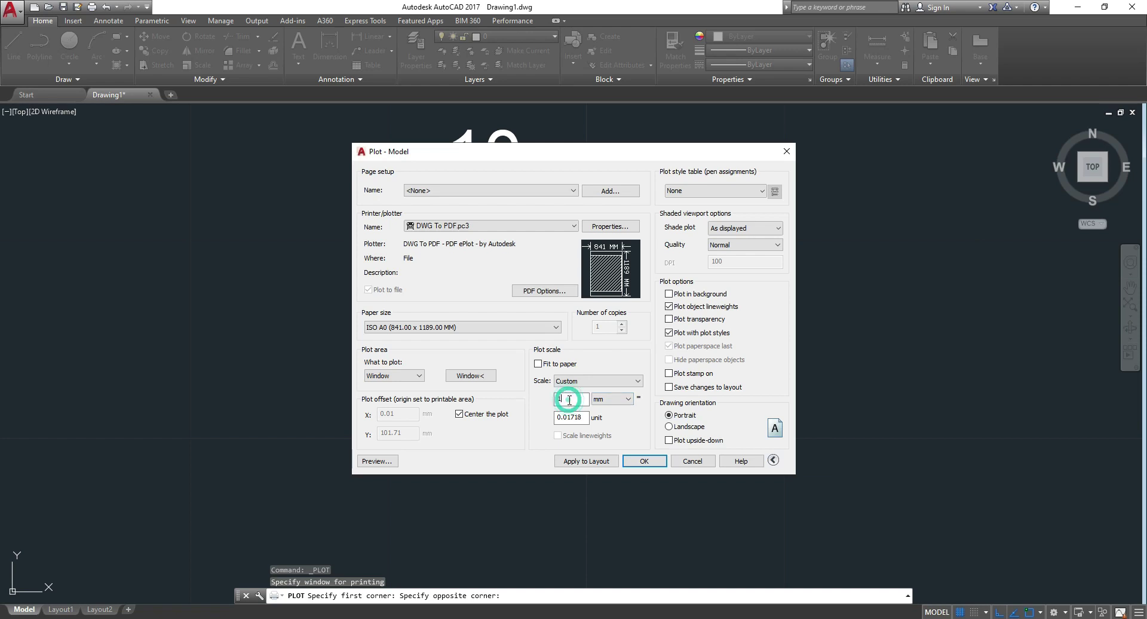
{"action": "type", "text": "0"}
{"action": "left_click_drag", "start_coordinate": [589, 417], "coordinate": [557, 417]}
{"action": "type", "text": "1"}
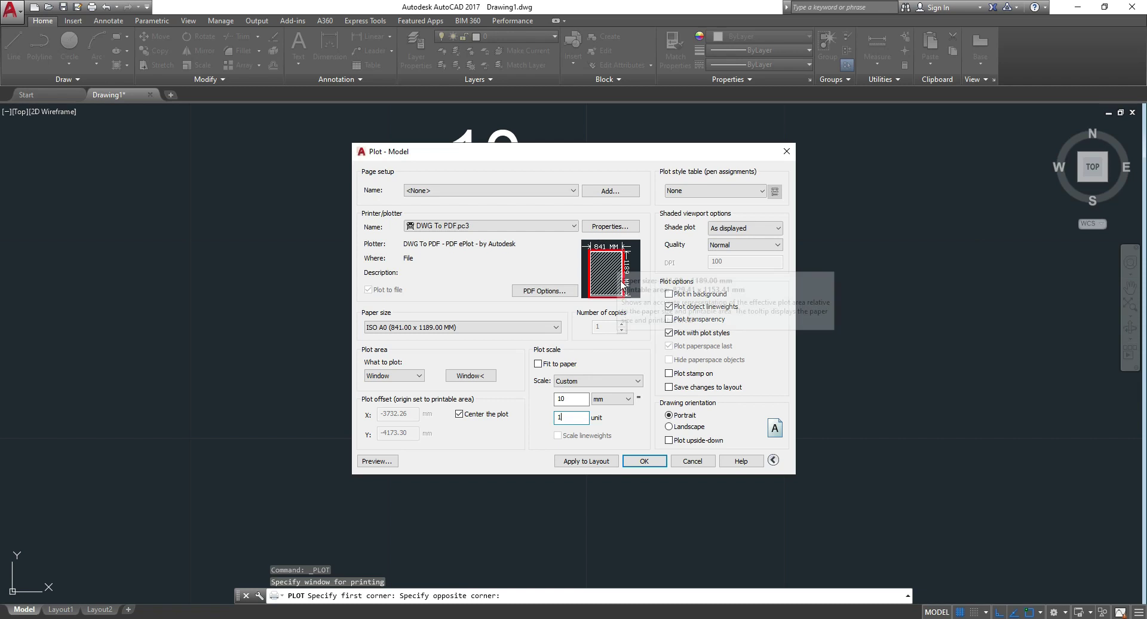
Set the drawing orientation to Landscape.
{"action": "left_click", "coordinate": [687, 427]}
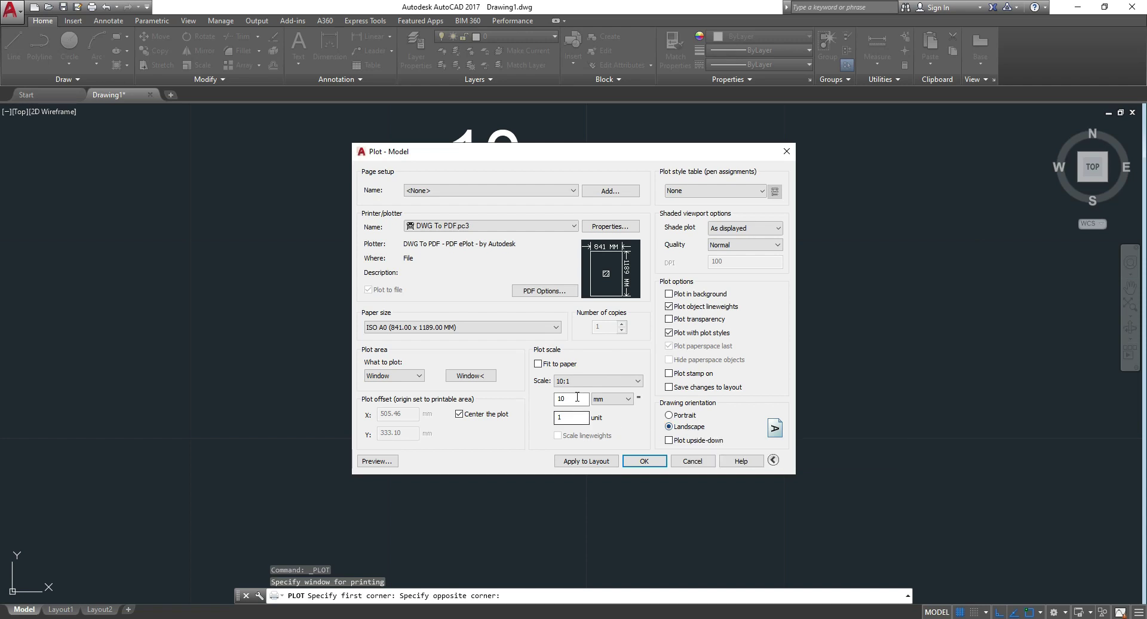
{"action": "left_click", "coordinate": [681, 416]}
{"action": "left_click", "coordinate": [687, 428]}
Keep Center the plot checked and start plotting with OK.
{"action": "left_click", "coordinate": [487, 415]}
{"action": "left_click", "coordinate": [486, 414]}
{"action": "left_click", "coordinate": [645, 460]}
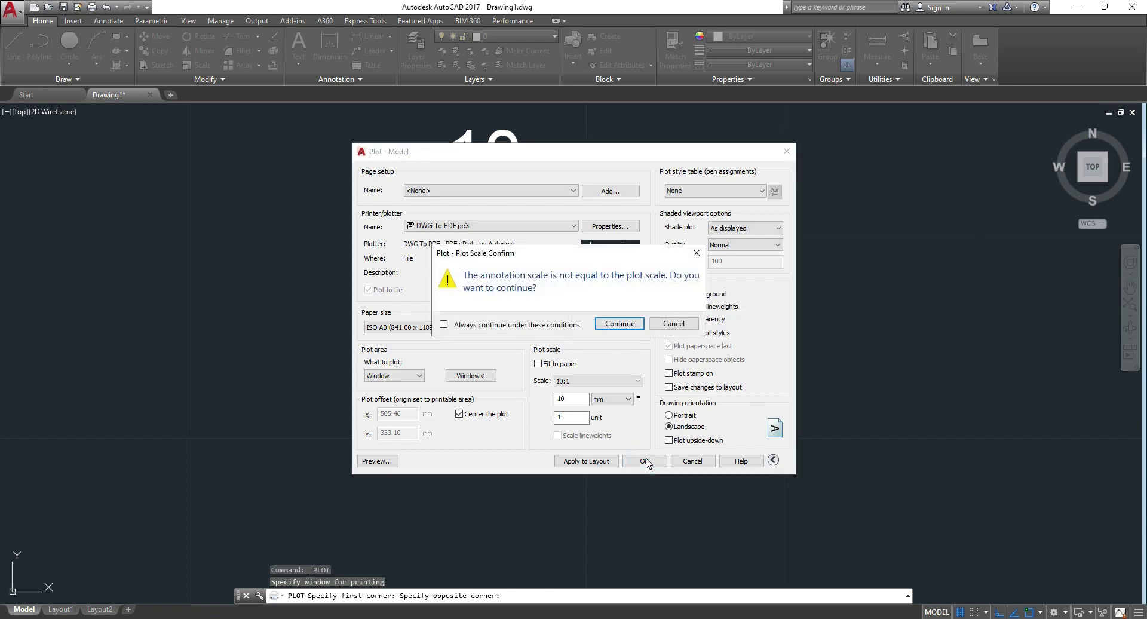
Continue past the scale warning and save Drawing1-Model.pdf, overwriting the existing file.
{"action": "left_click", "coordinate": [627, 328]}
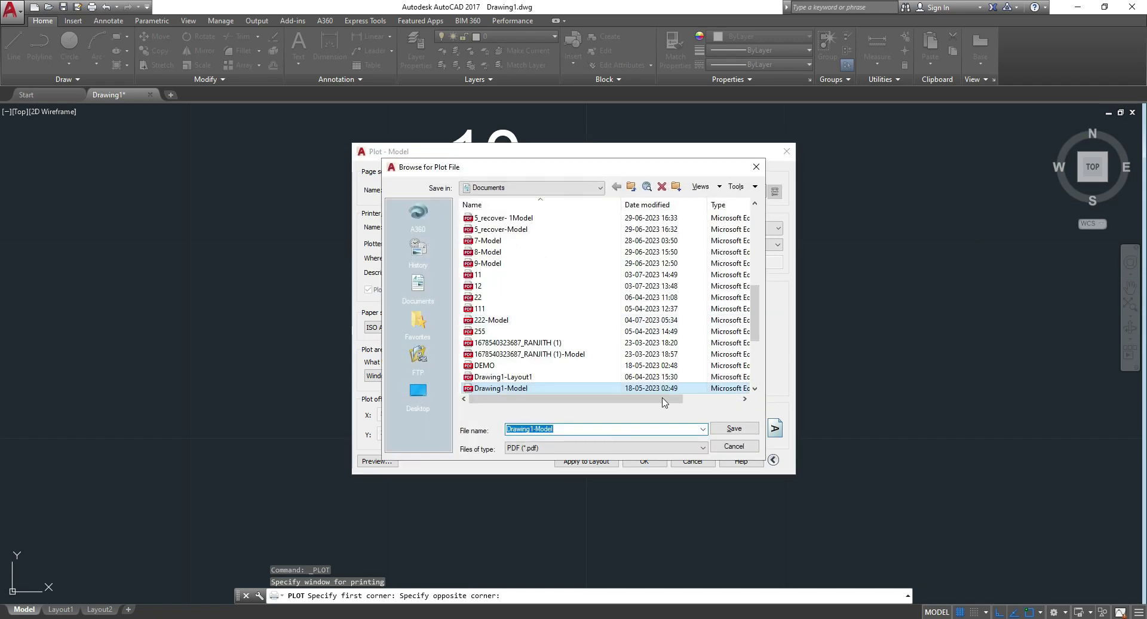
{"action": "left_click", "coordinate": [734, 429]}
{"action": "left_click", "coordinate": [608, 324]}
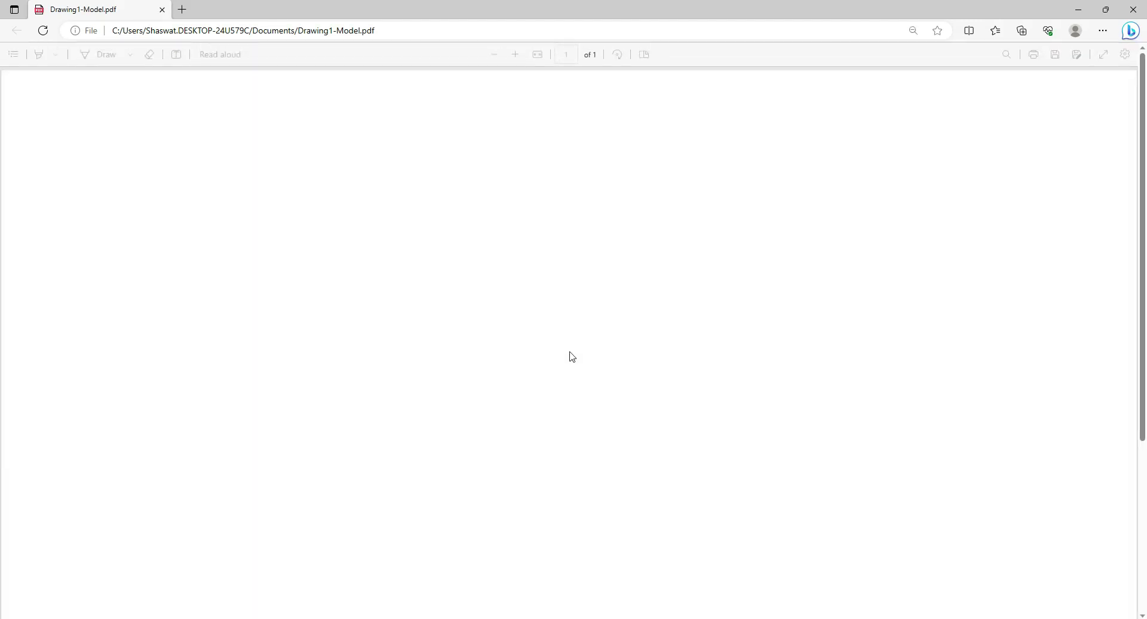
Review the plotted square with its 10 dimension, then minimize Edge and start a new plot in AutoCAD.
{"action": "scroll", "coordinate": [674, 388], "scroll_direction": "down", "scroll_amount": 2}
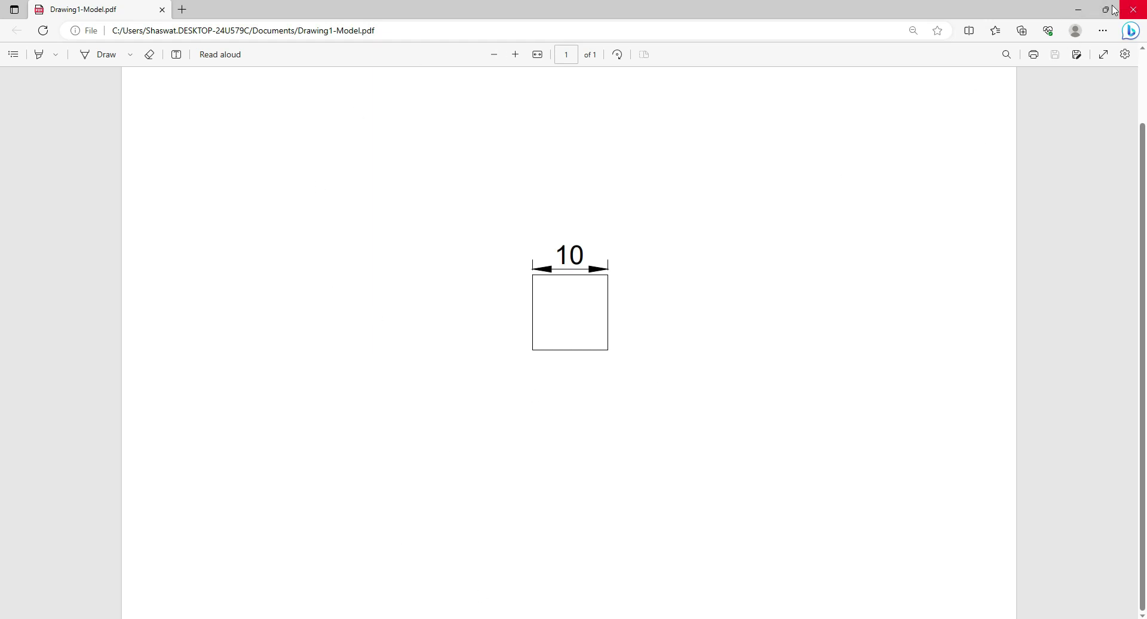
{"action": "left_click", "coordinate": [1079, 9]}
{"action": "left_click", "coordinate": [12, 10]}
{"action": "left_click", "coordinate": [40, 269]}
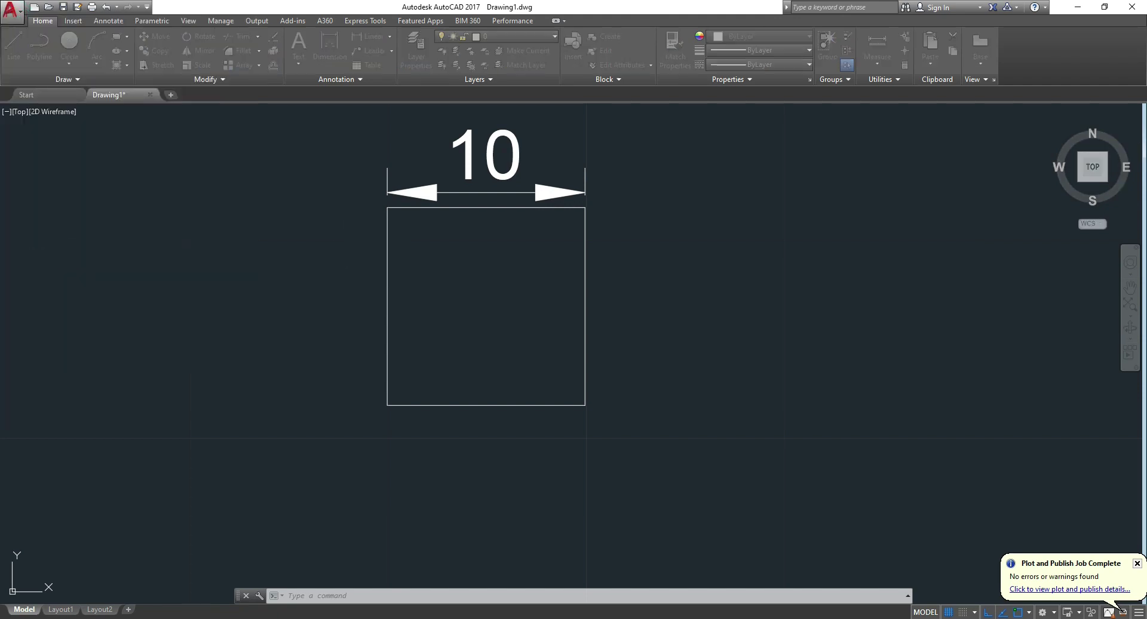
Choose the DWG To PDF.pc3 plotter and a plot window around the square.
{"action": "left_click", "coordinate": [475, 225]}
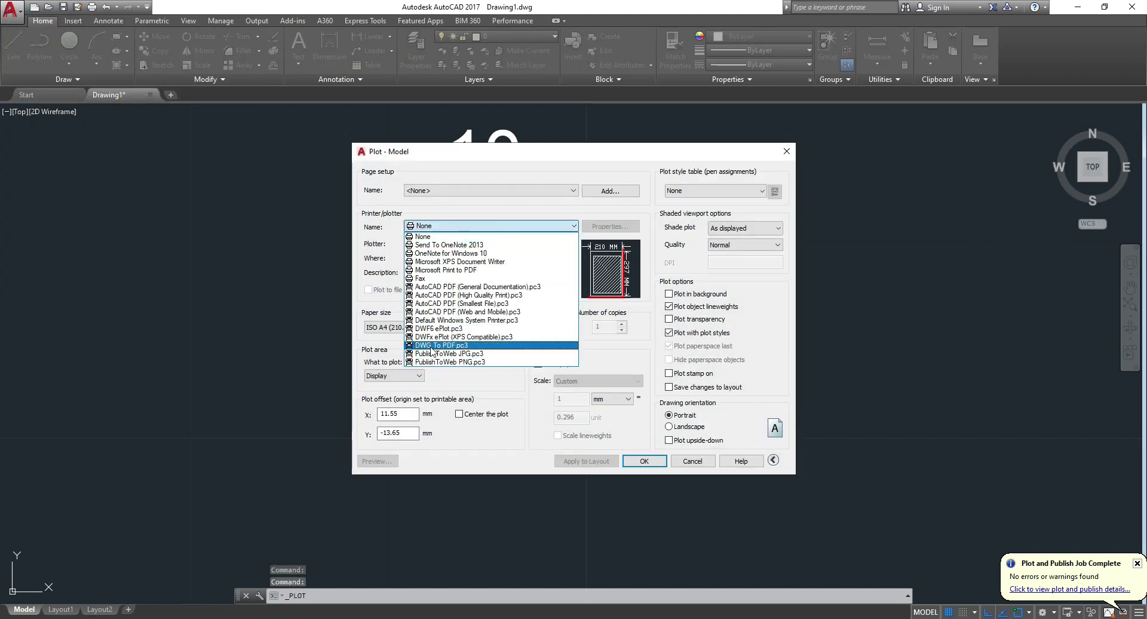
{"action": "left_click", "coordinate": [434, 351]}
{"action": "left_click", "coordinate": [402, 375]}
{"action": "left_click", "coordinate": [389, 413]}
{"action": "left_click", "coordinate": [352, 120]}
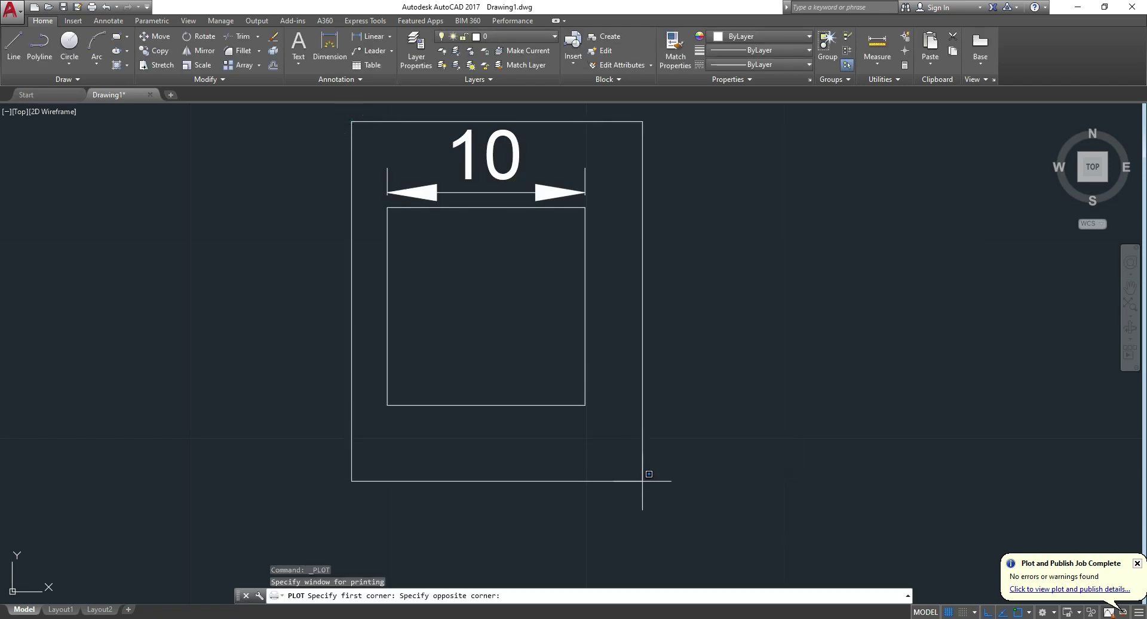
{"action": "left_click", "coordinate": [620, 456]}
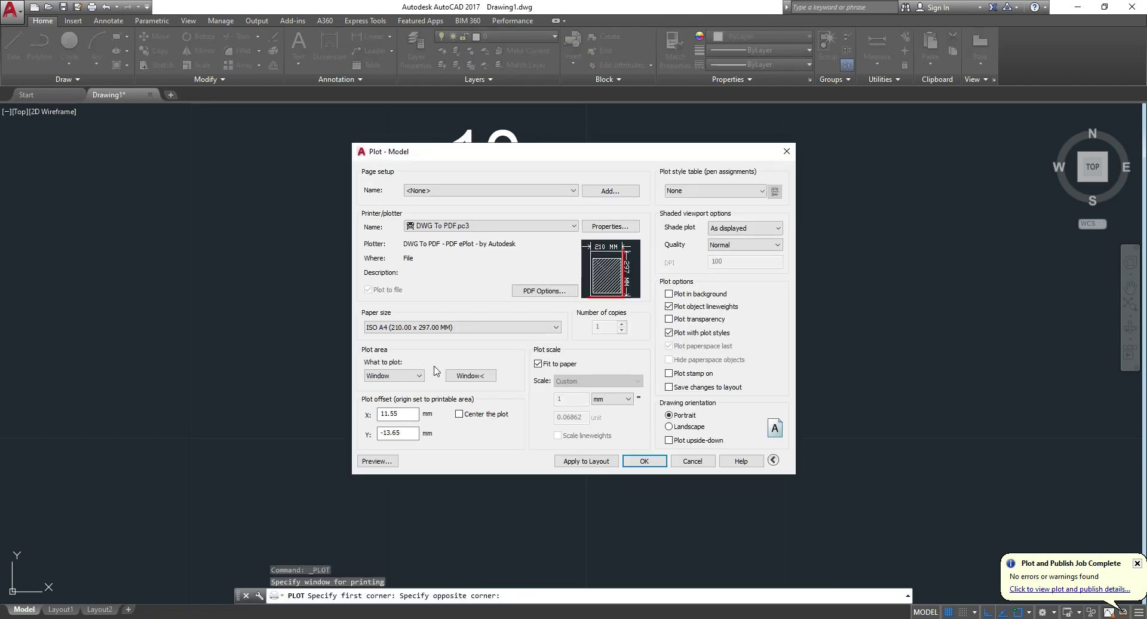
Center the plot, turn off Fit to paper, set the scale to 10 mm = 1 unit, and keep Portrait.
{"action": "left_click", "coordinate": [458, 414]}
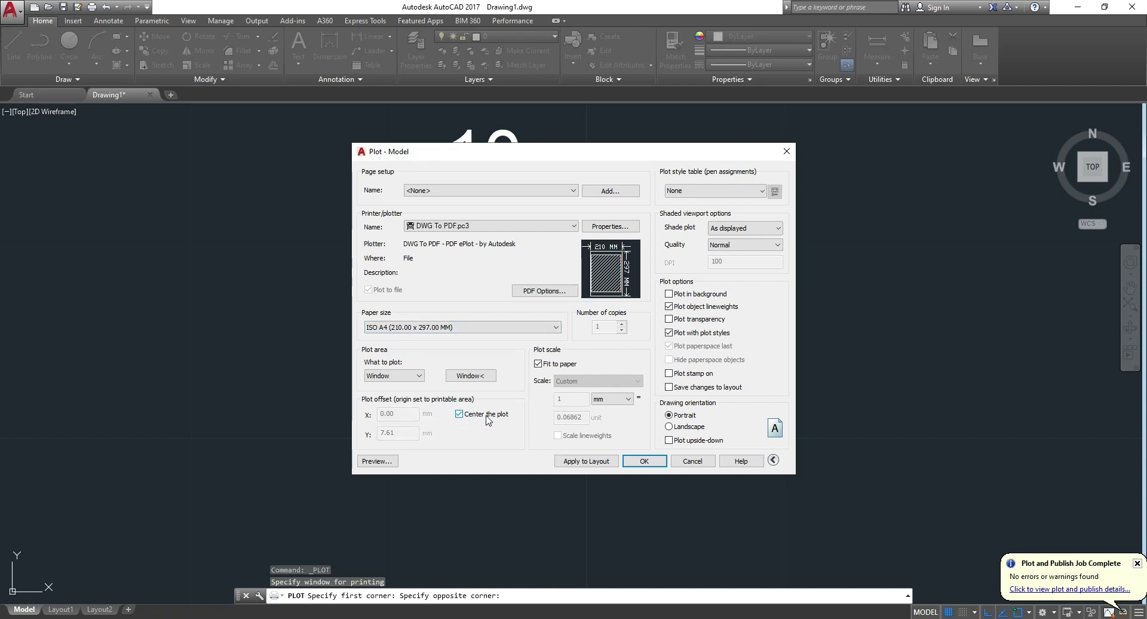
{"action": "left_click", "coordinate": [554, 359]}
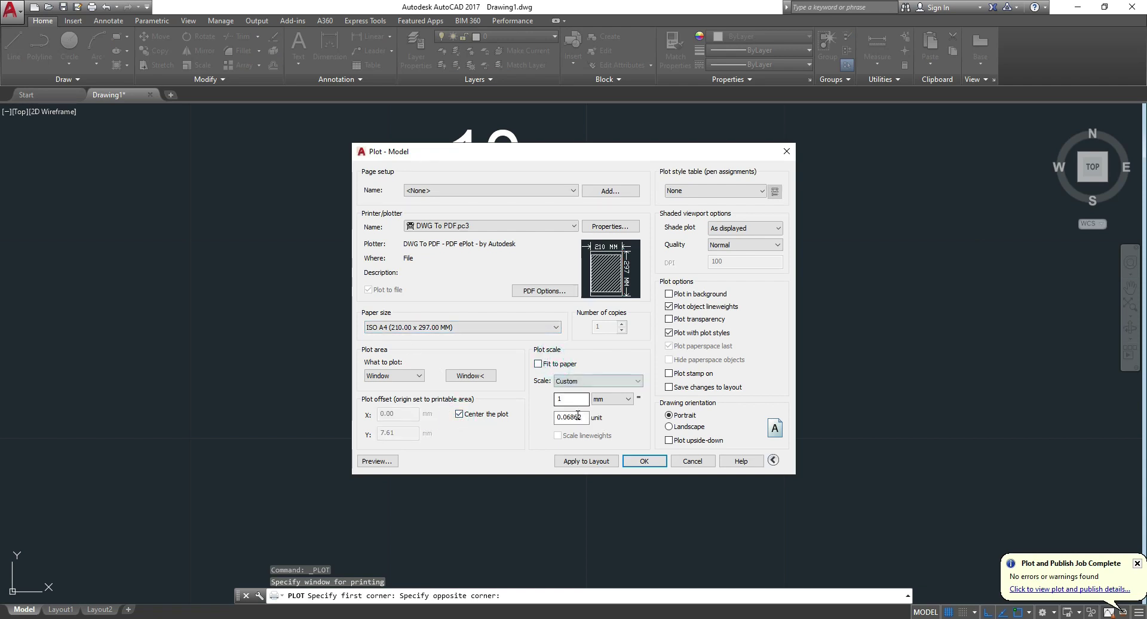
{"action": "double_click", "coordinate": [571, 417]}
{"action": "type", "text": "1"}
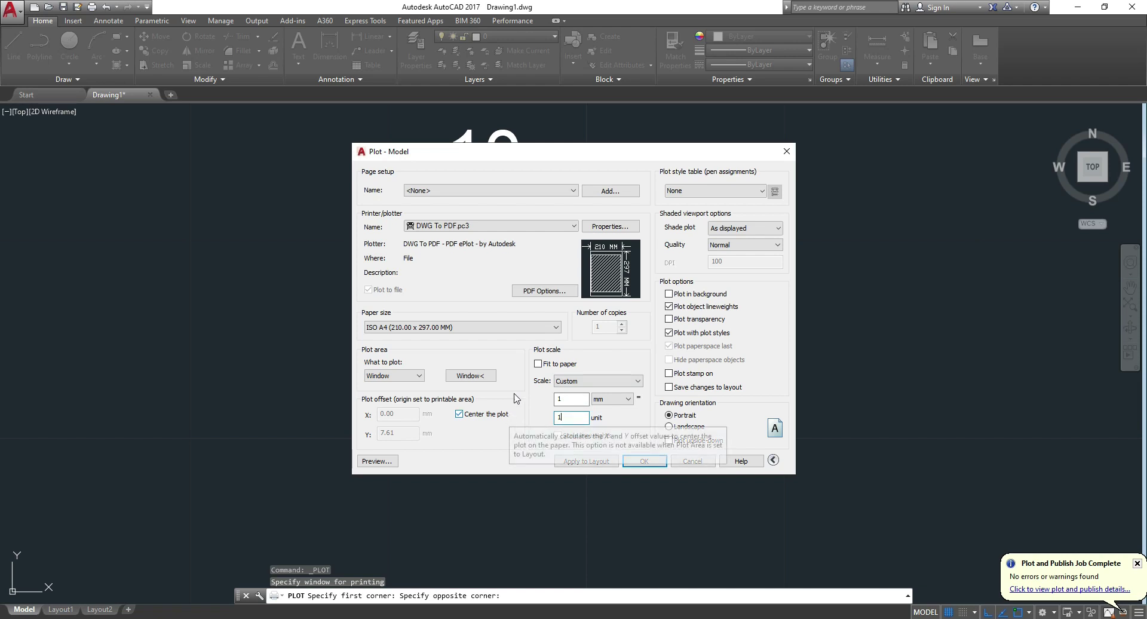
{"action": "left_click", "coordinate": [565, 400]}
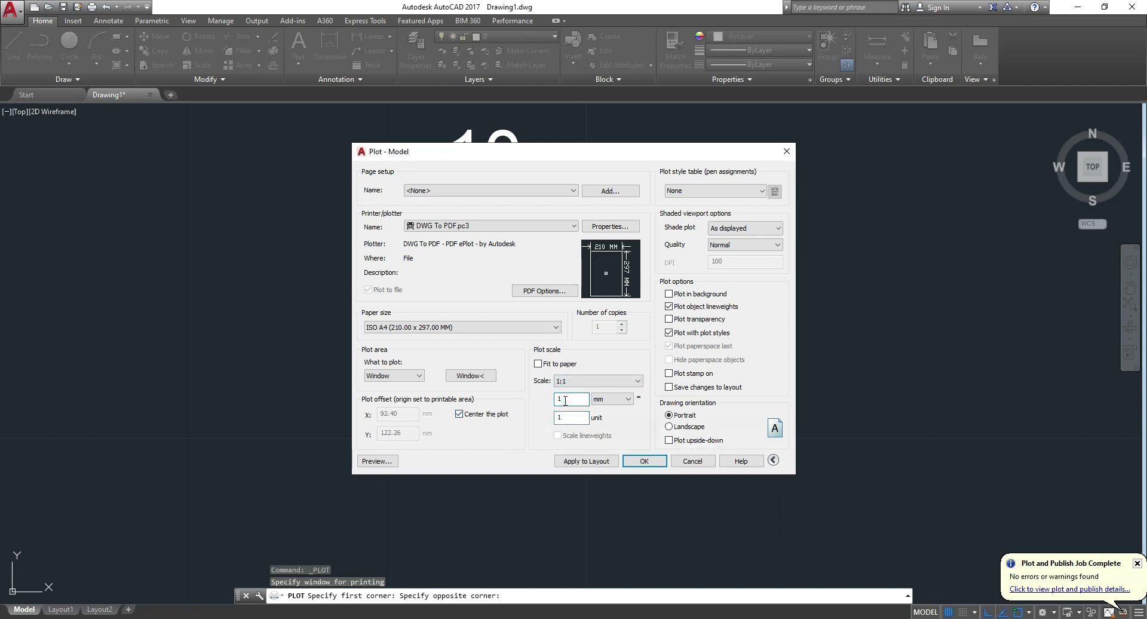
{"action": "left_click", "coordinate": [605, 418]}
{"action": "type", "text": "0"}
{"action": "left_click", "coordinate": [571, 418]}
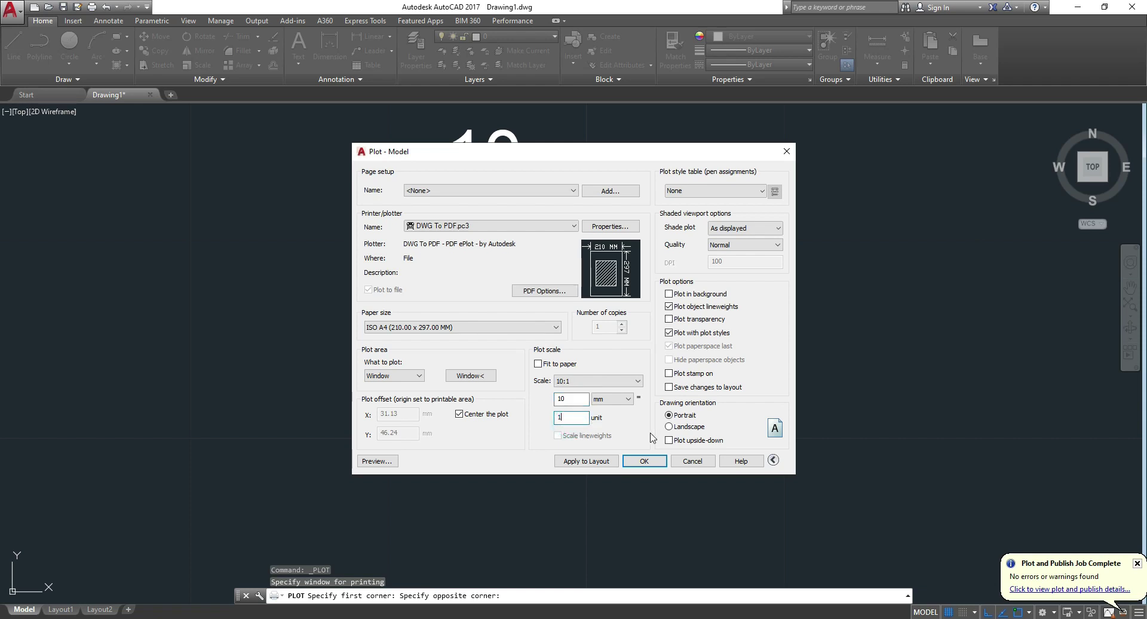
{"action": "left_click", "coordinate": [688, 426]}
{"action": "left_click", "coordinate": [678, 414]}
Plot despite the annotation scale warning, saving over the existing Drawing1-Model.pdf.
{"action": "left_click", "coordinate": [654, 466]}
{"action": "left_click", "coordinate": [620, 326]}
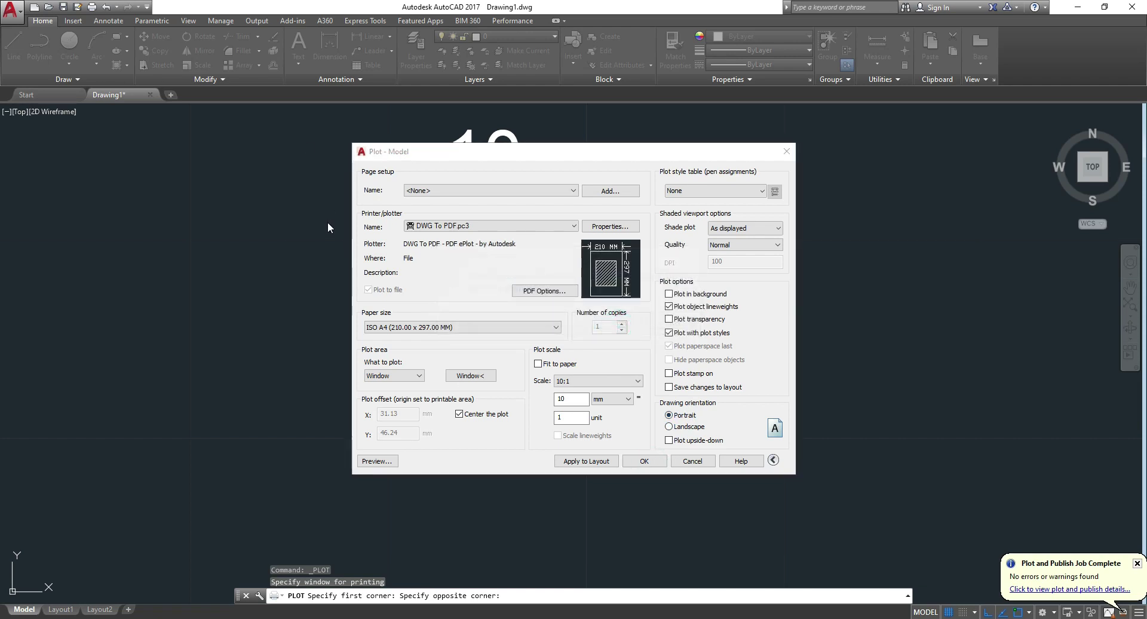
{"action": "left_click", "coordinate": [734, 429]}
{"action": "left_click", "coordinate": [609, 326]}
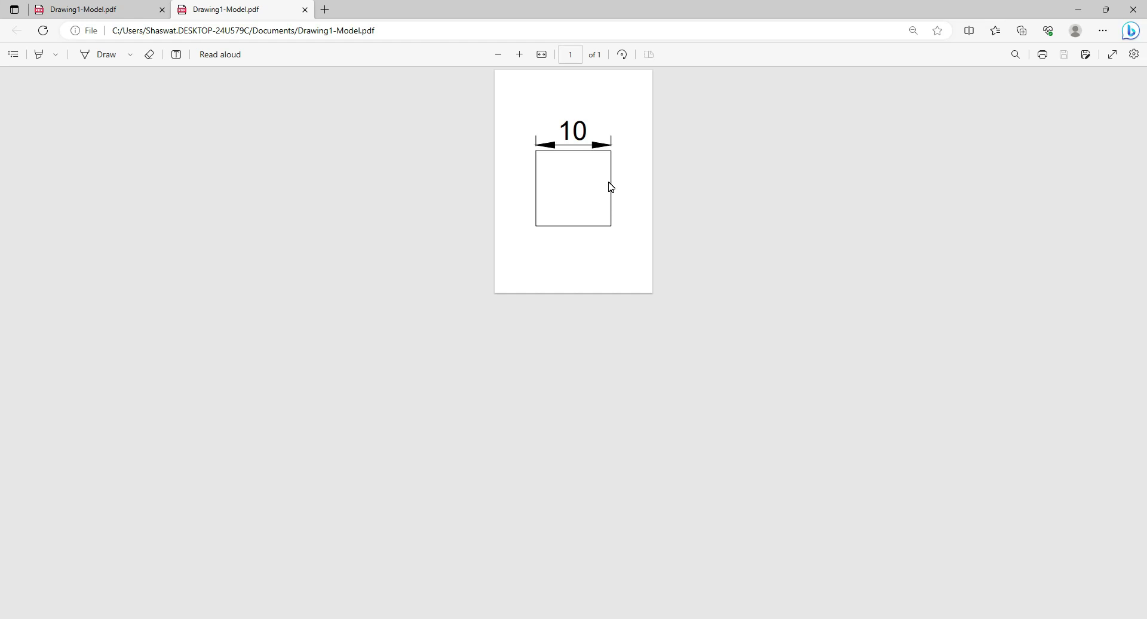
Check the new portrait PDF of the dimensioned square, then minimize Edge to return to AutoCAD.
{"action": "left_click", "coordinate": [1078, 9]}
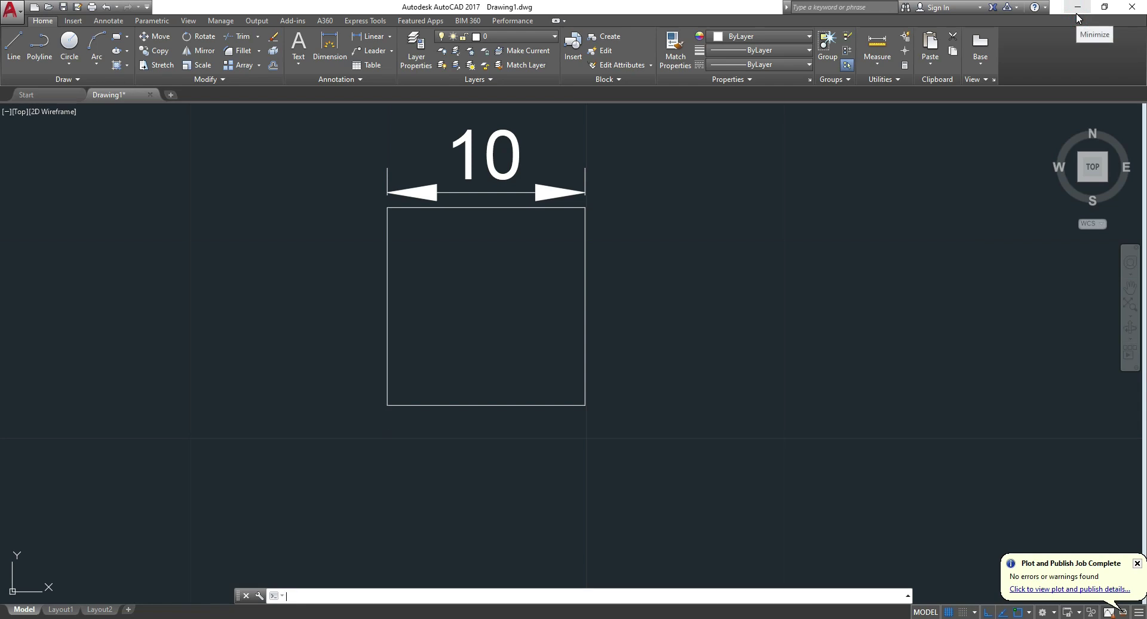
{"action": "left_click", "coordinate": [12, 8]}
{"action": "left_click", "coordinate": [45, 272]}
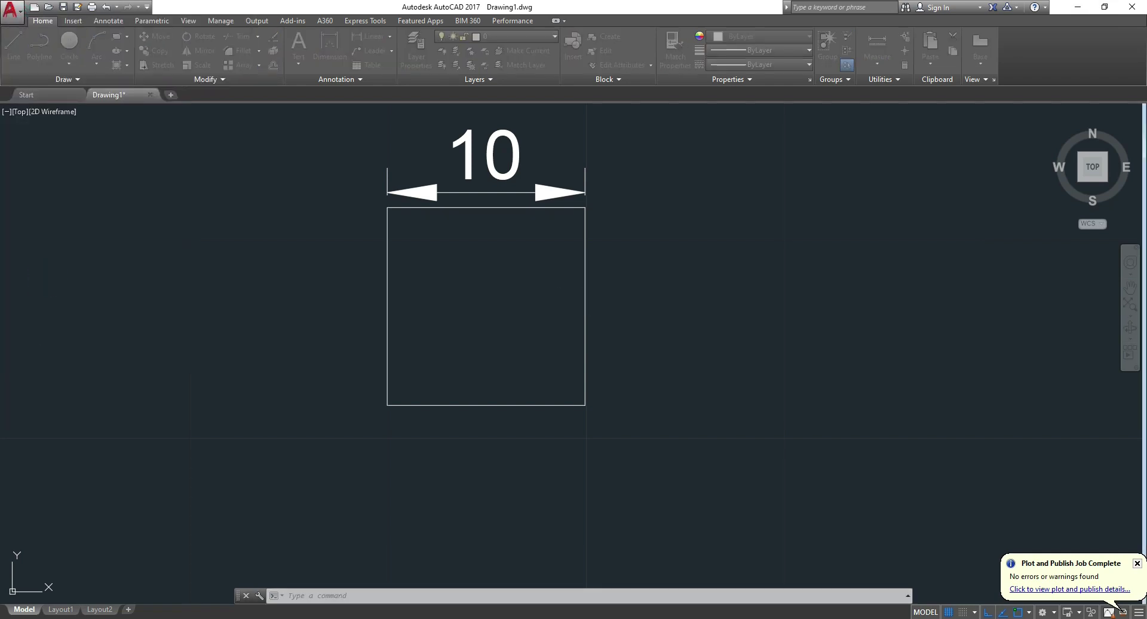
{"action": "left_click", "coordinate": [539, 363]}
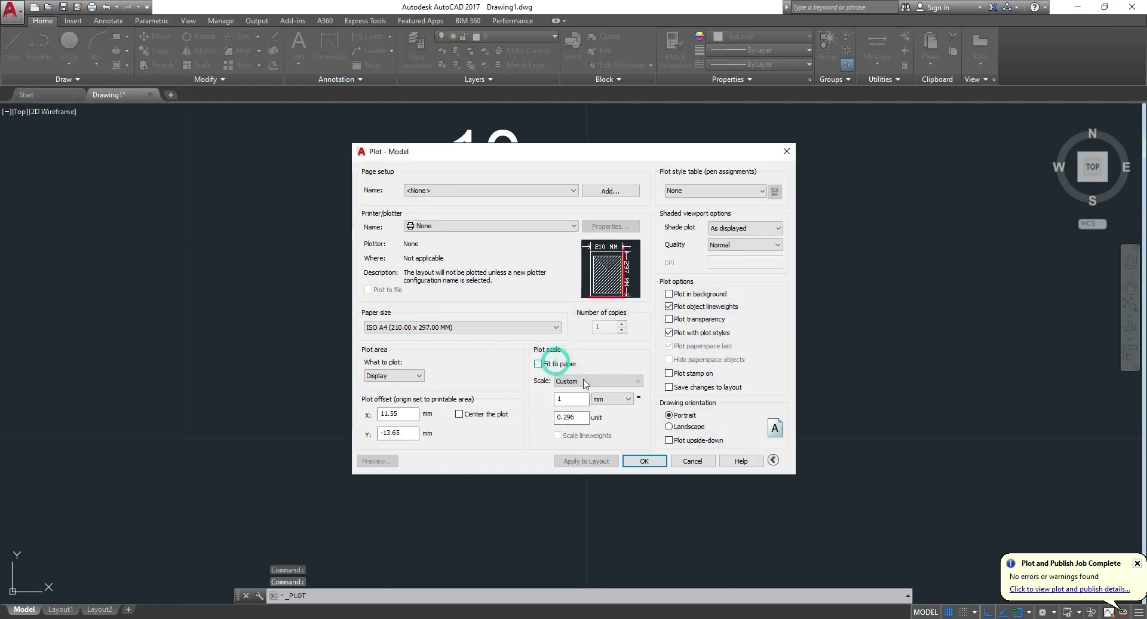
{"action": "left_click", "coordinate": [595, 381]}
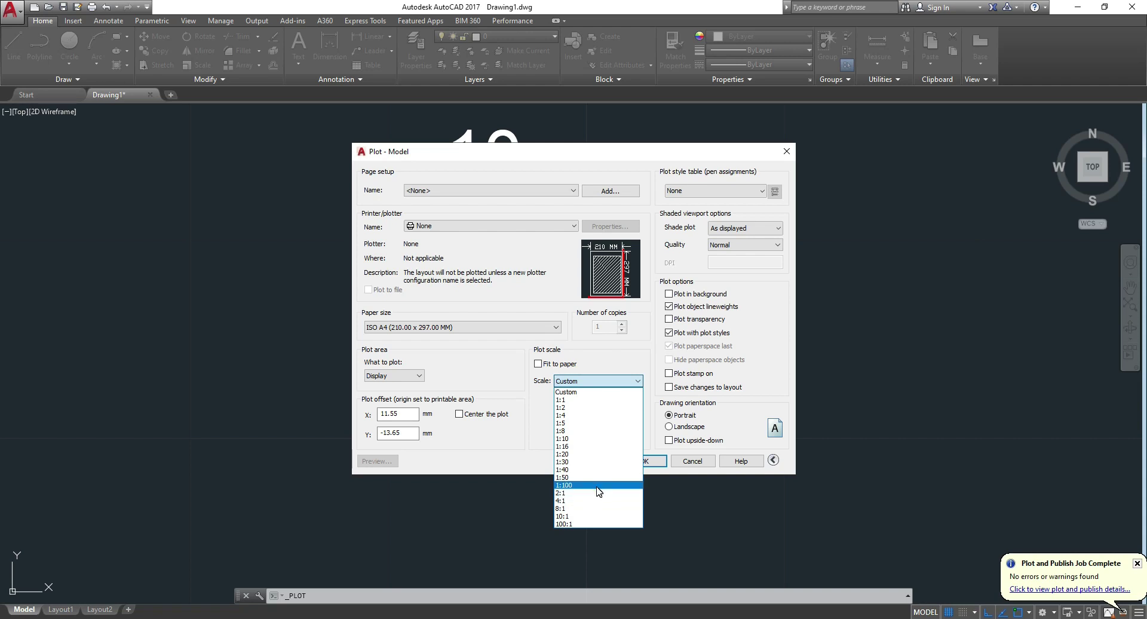
{"action": "left_click", "coordinate": [585, 516]}
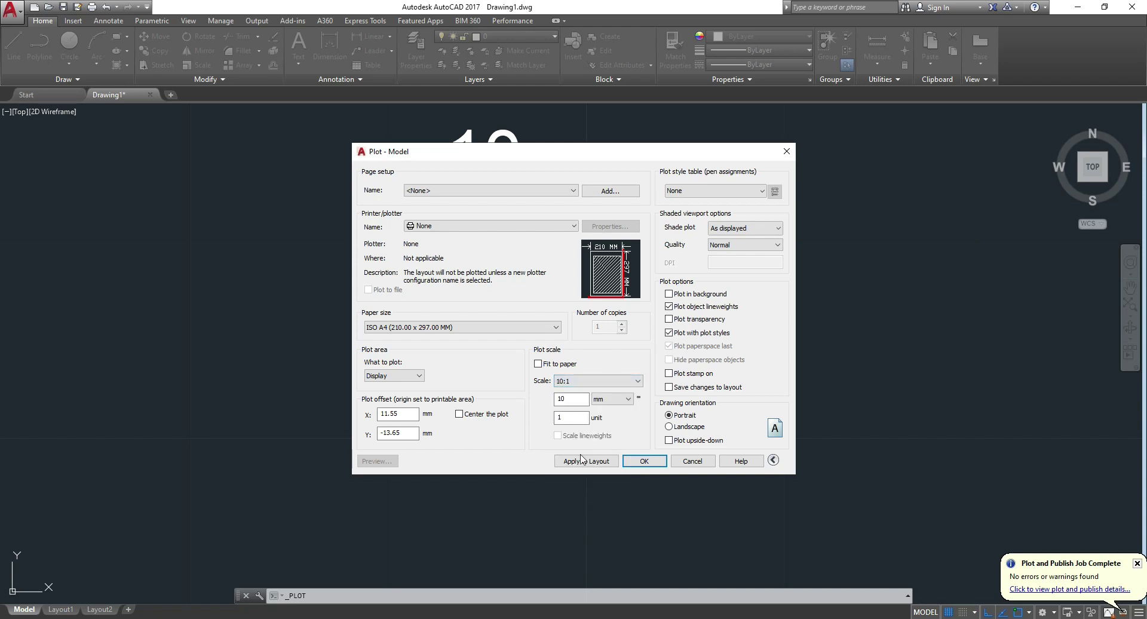
{"action": "left_click", "coordinate": [589, 383]}
{"action": "left_click", "coordinate": [588, 381]}
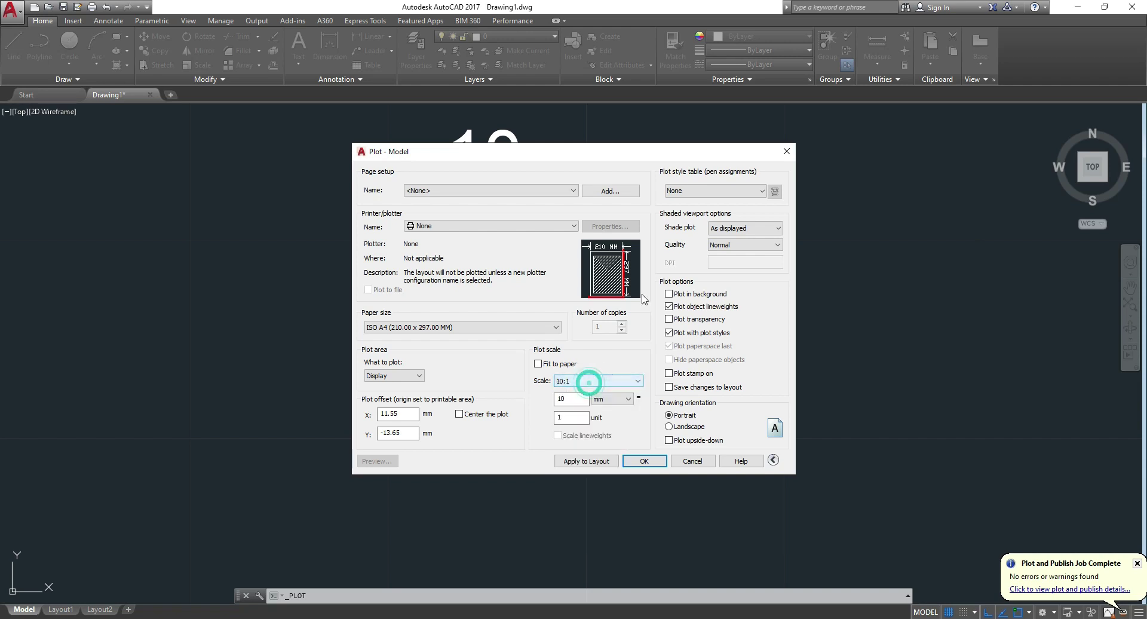
{"action": "left_click", "coordinate": [795, 152]}
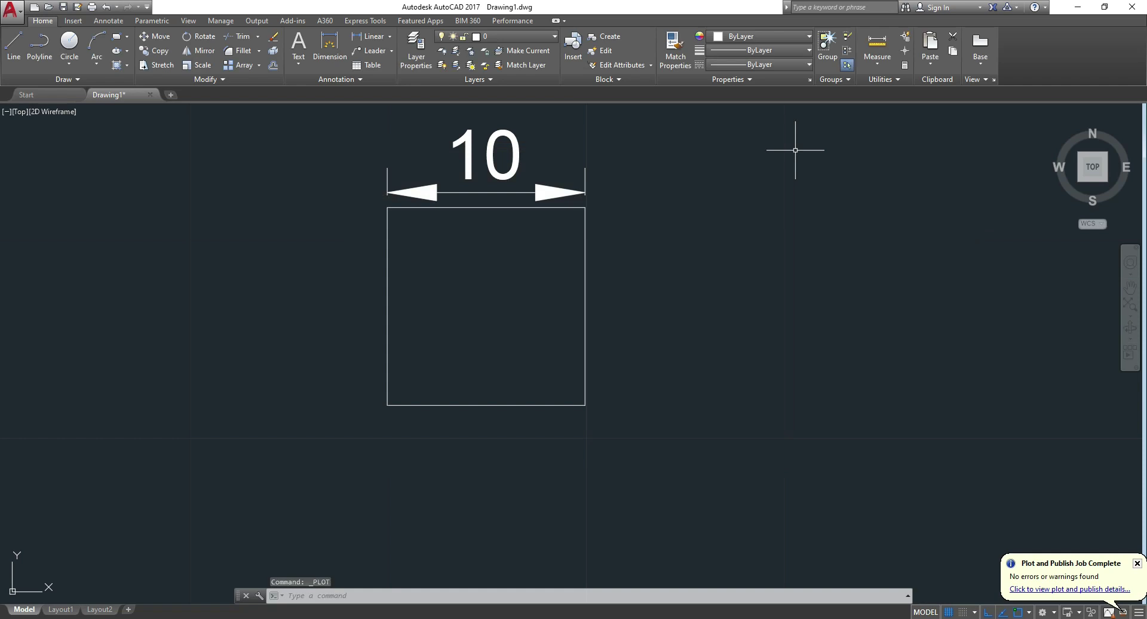